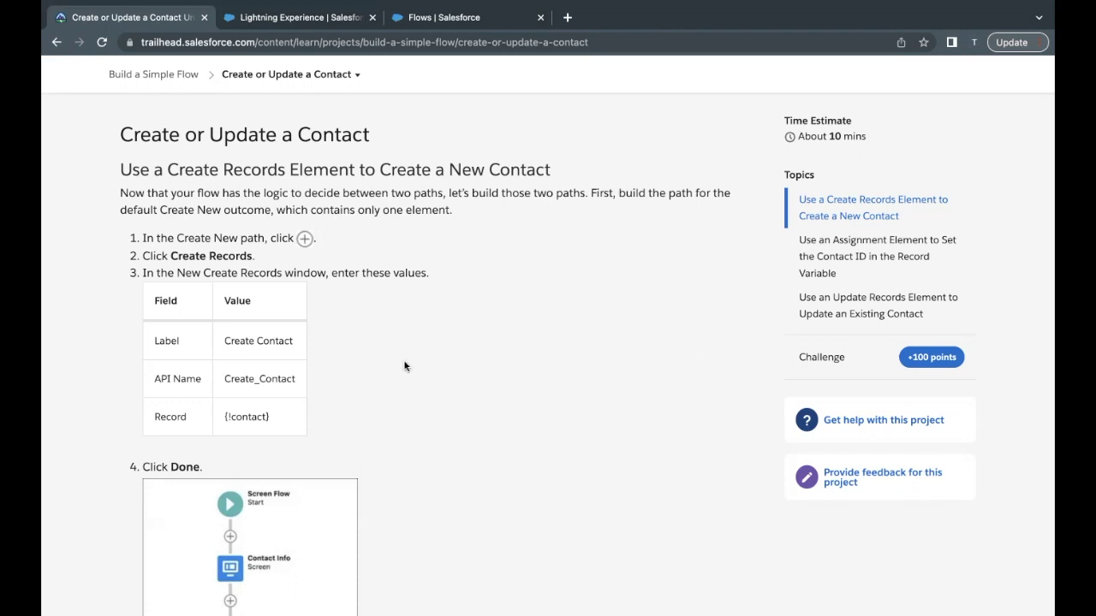
Step: Open the New Contact flow from the All Flows list into Flow Builder
click(470, 26)
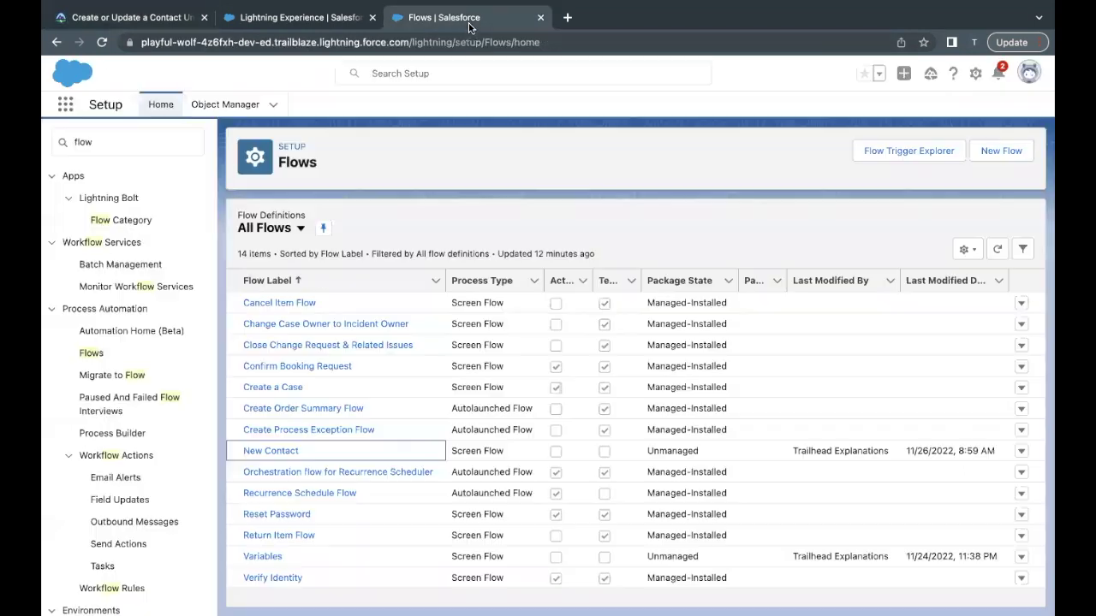
click(270, 452)
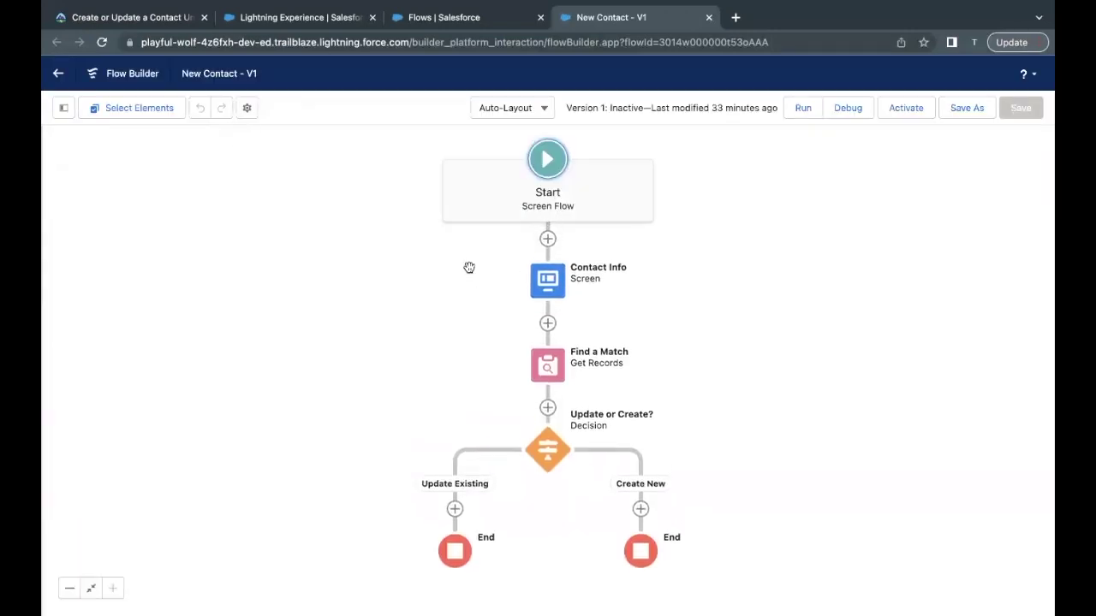
double_click(545, 283)
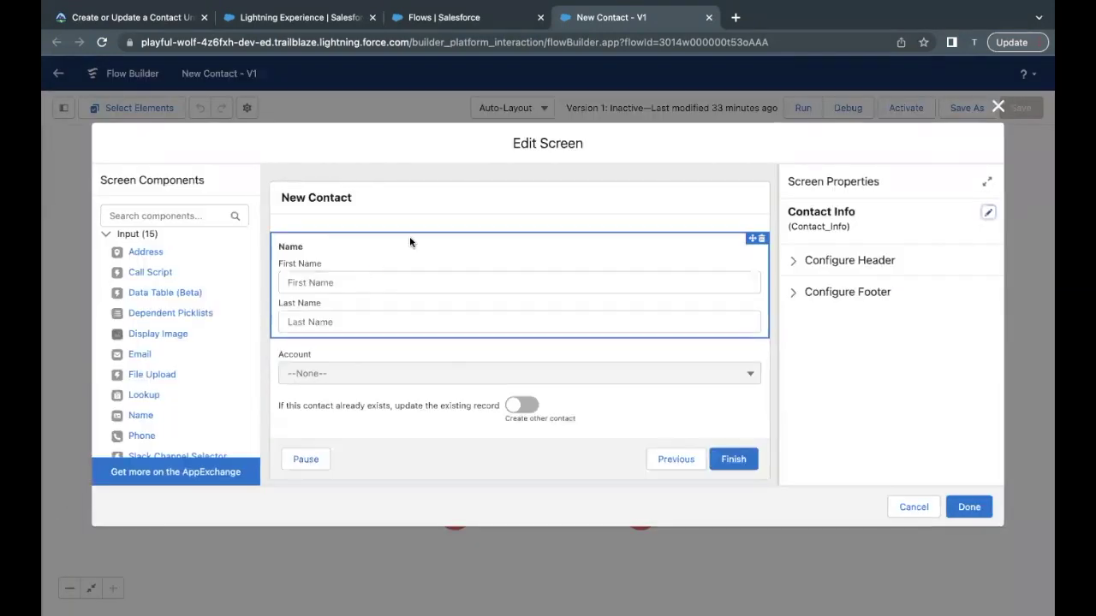
click(399, 371)
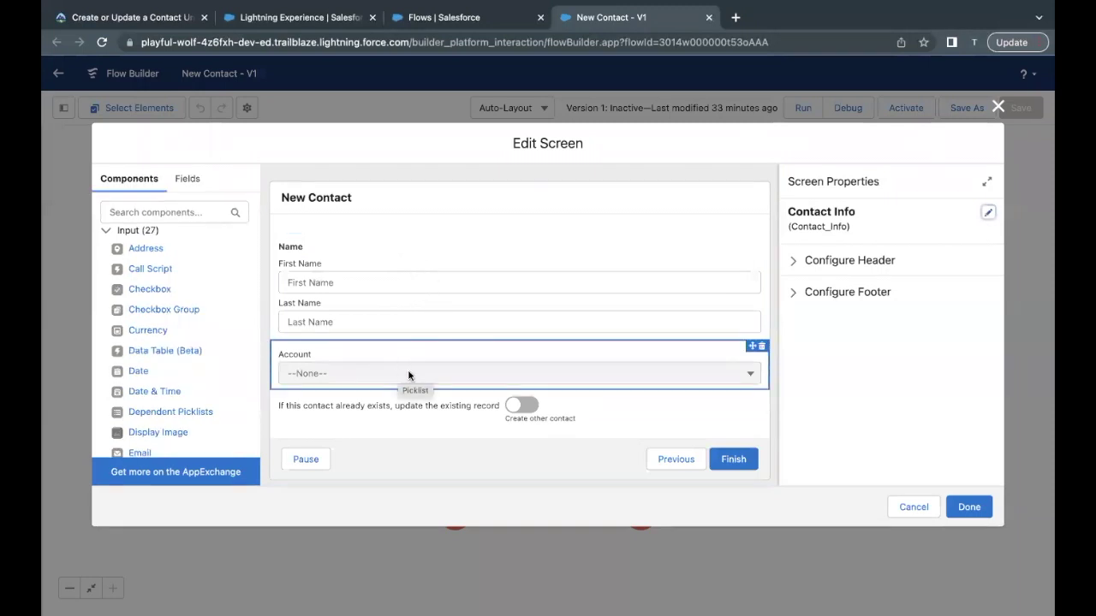
click(514, 413)
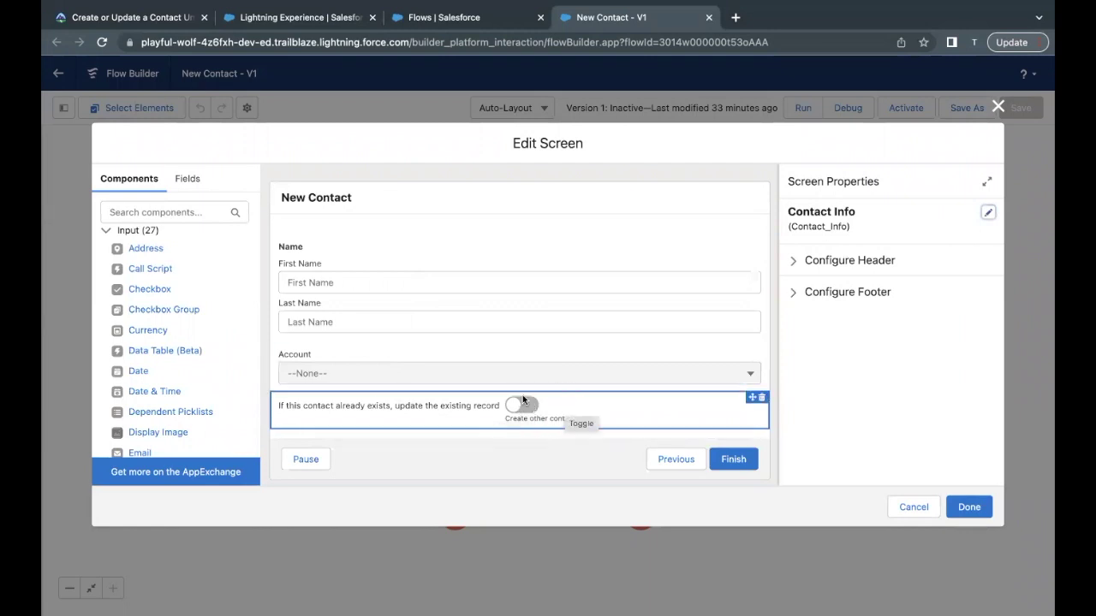
click(998, 108)
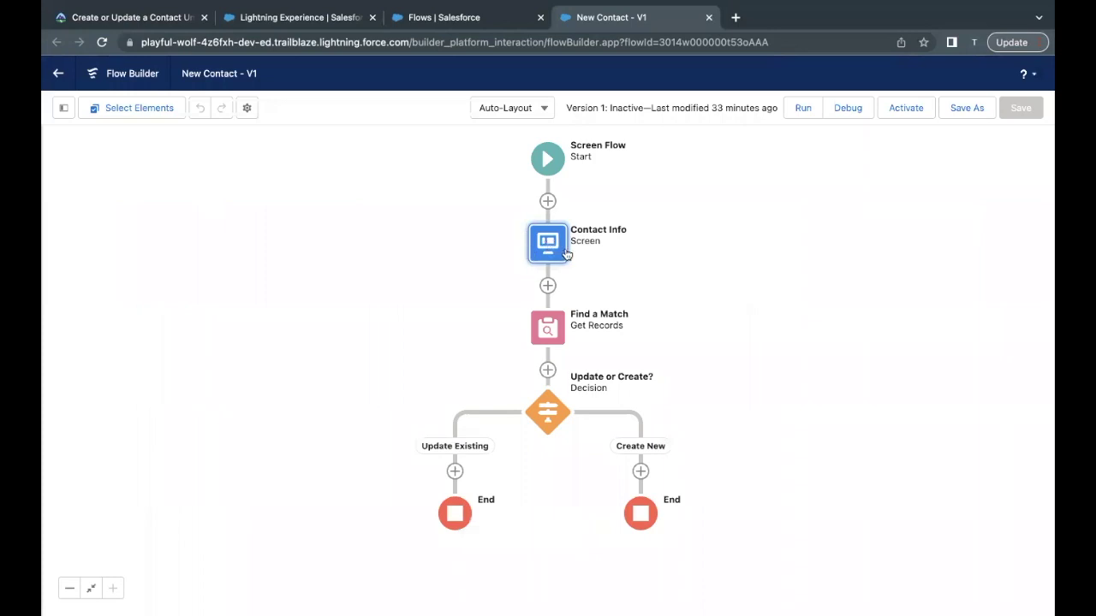
double_click(545, 329)
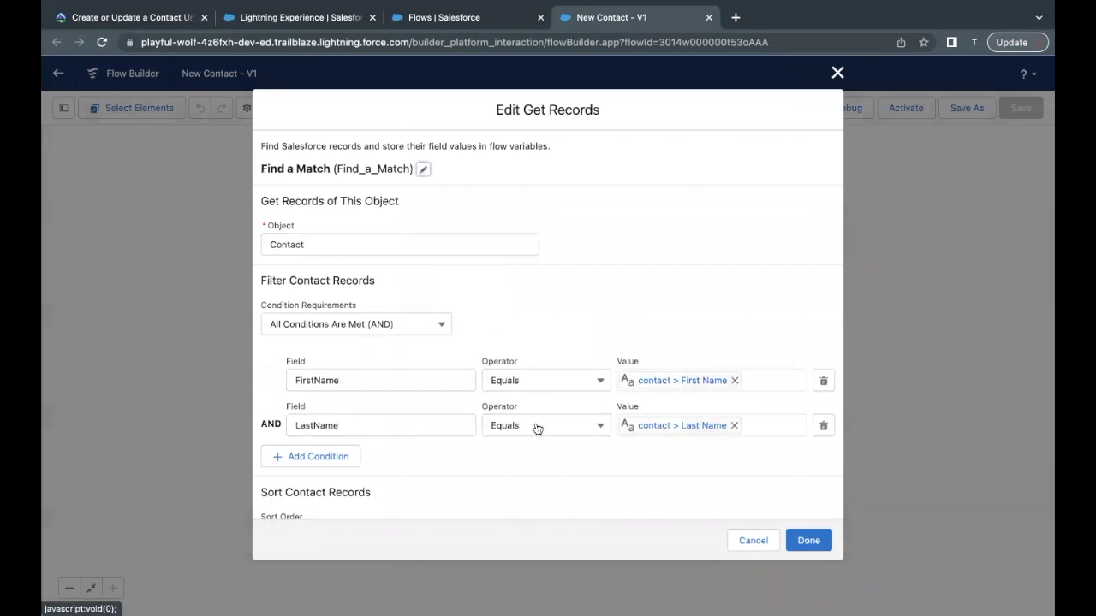
click(837, 73)
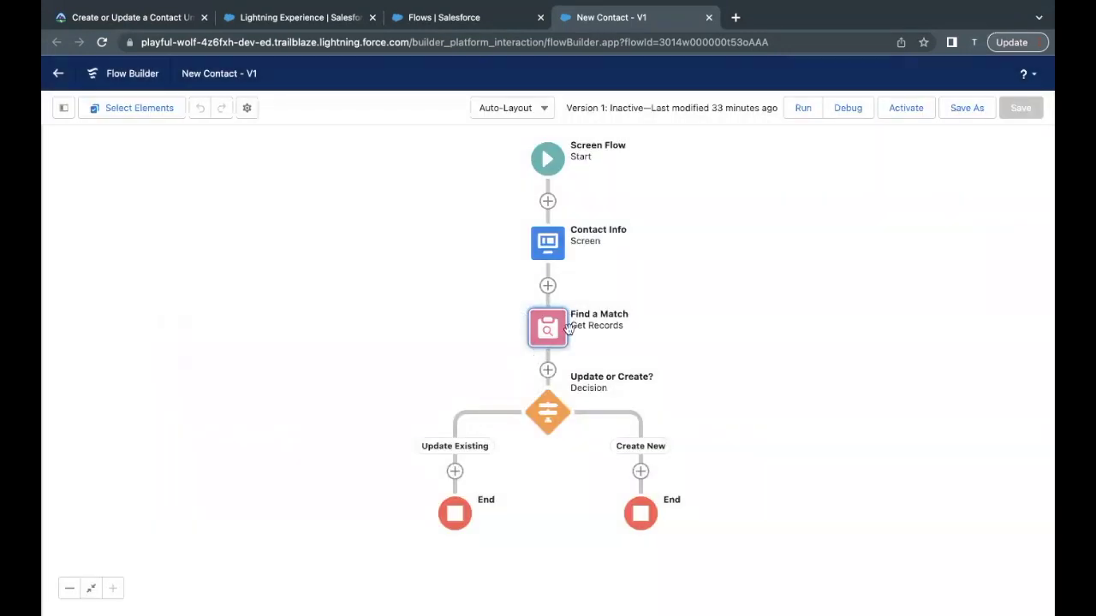
click(542, 417)
click(545, 565)
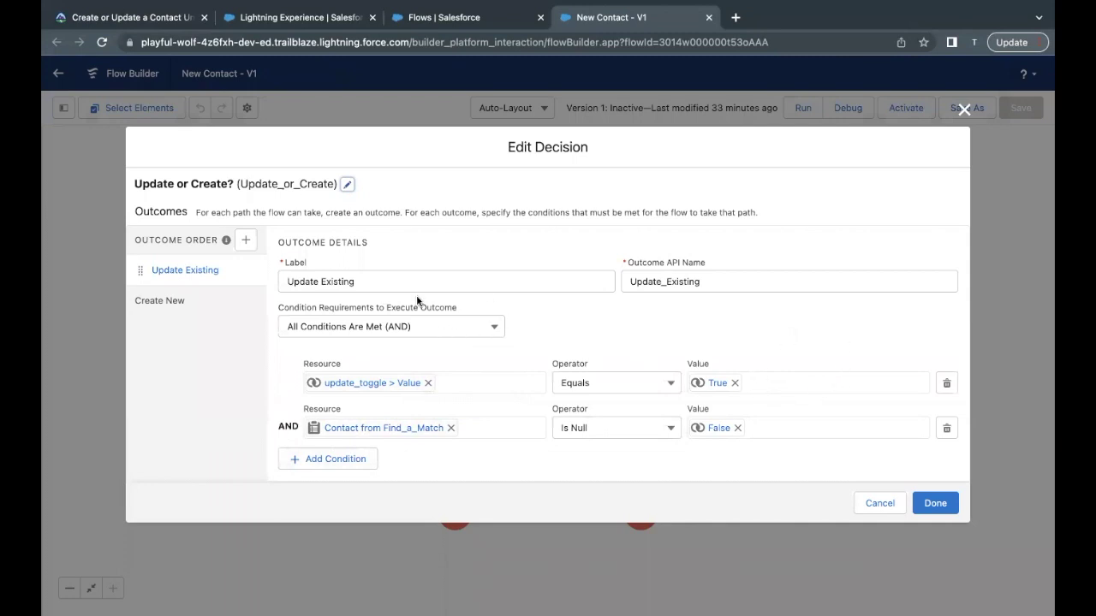
click(178, 301)
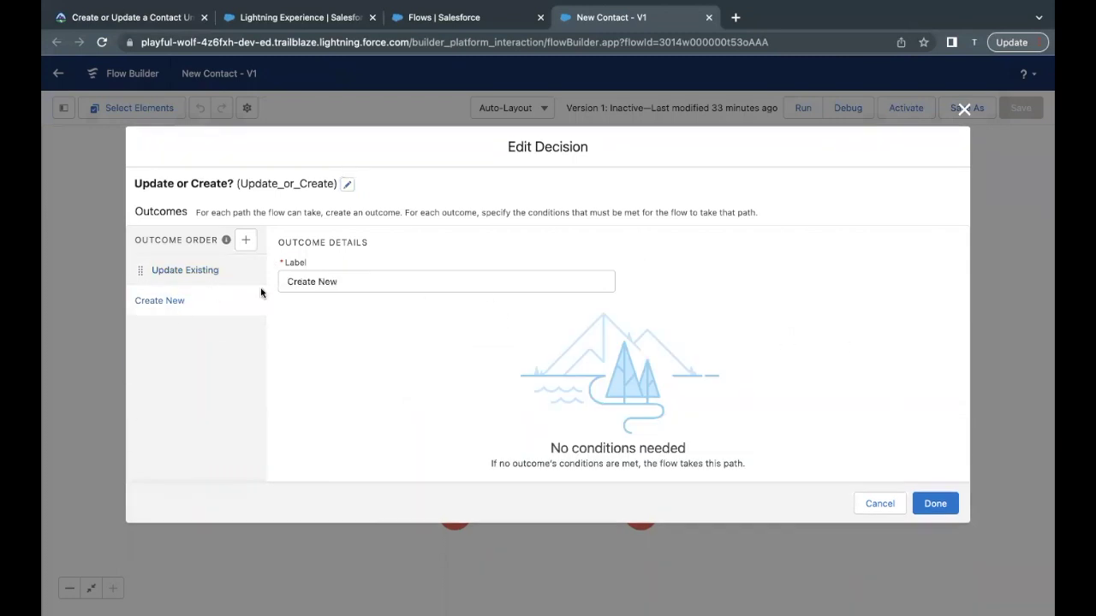
click(957, 118)
drag(485, 382, 489, 260)
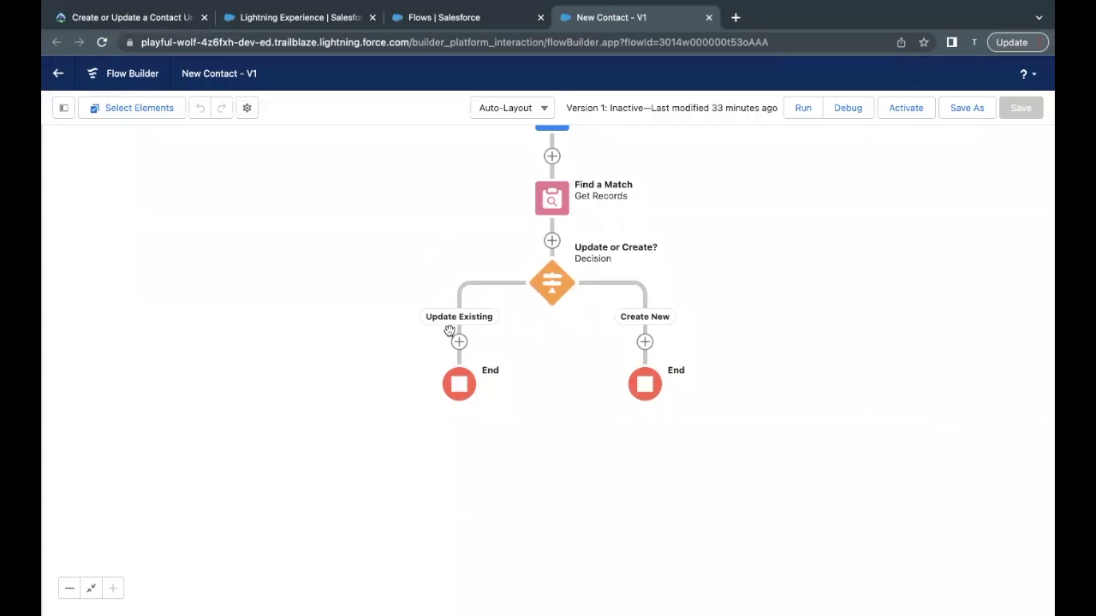
click(122, 19)
Step: Highlight Trailhead's Create Records instruction and its Create Contact label value, then go back to the flow
scroll(181, 210, down, 1)
drag(176, 216, 261, 218)
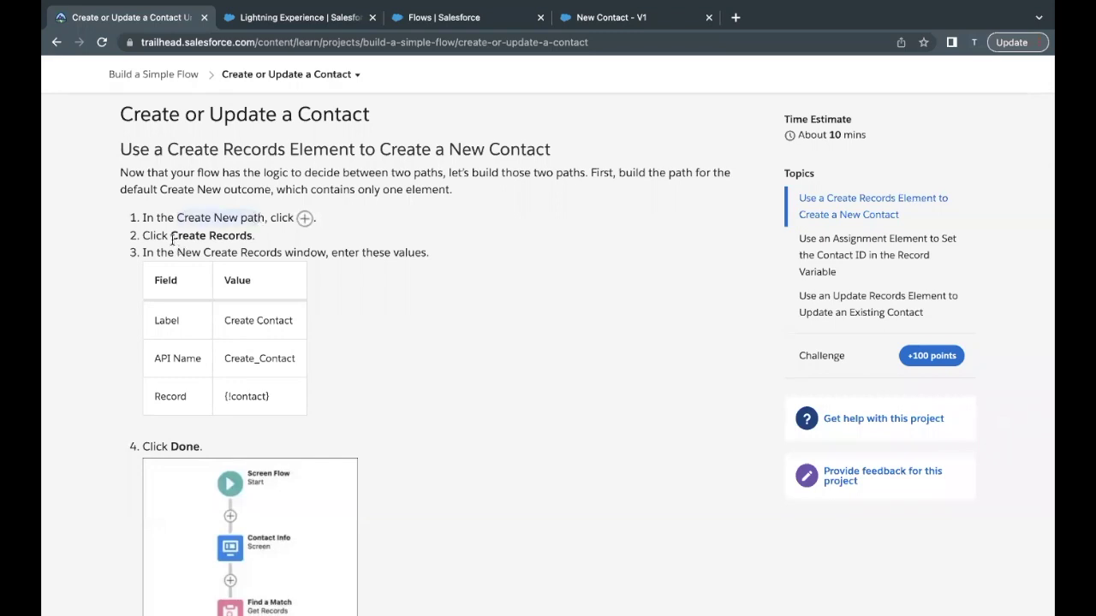
drag(171, 238, 254, 238)
drag(225, 320, 290, 323)
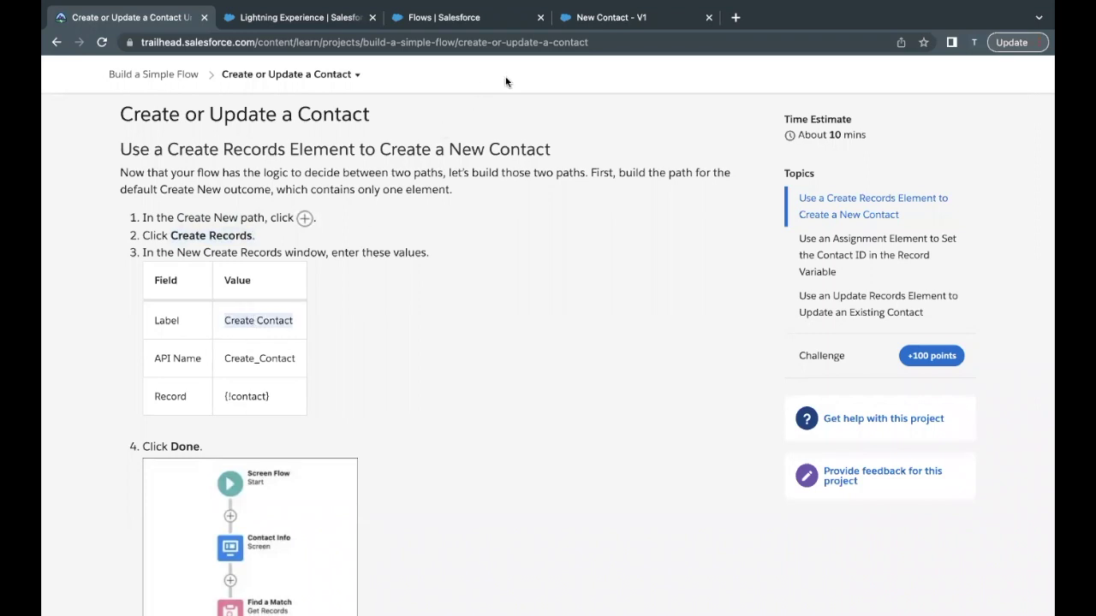
click(605, 26)
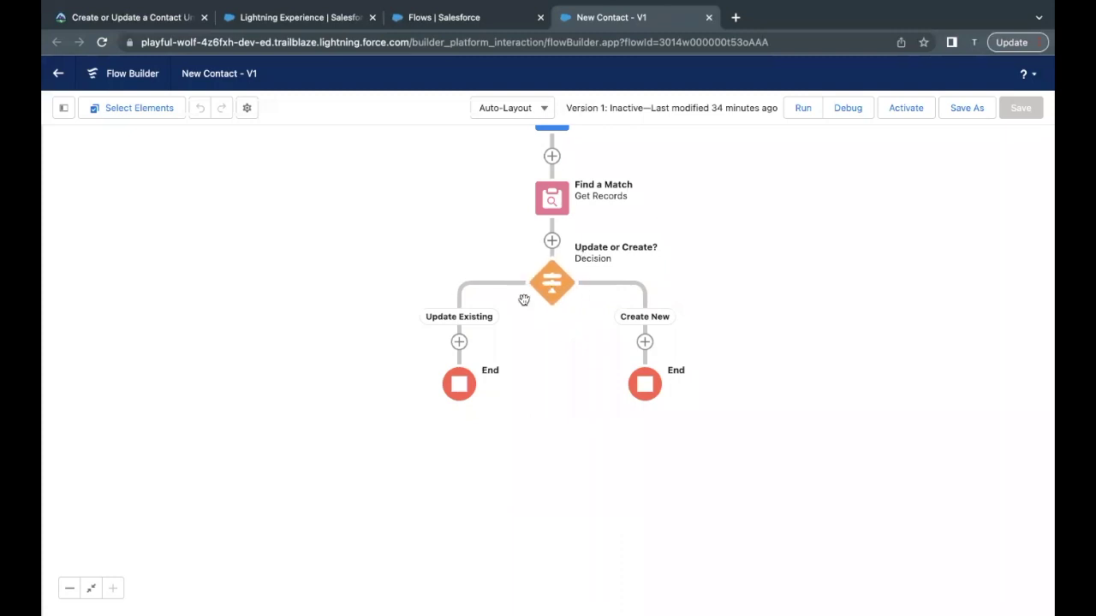
Step: Inspect the Update or Create? decision settings and close them unchanged
click(551, 280)
click(551, 435)
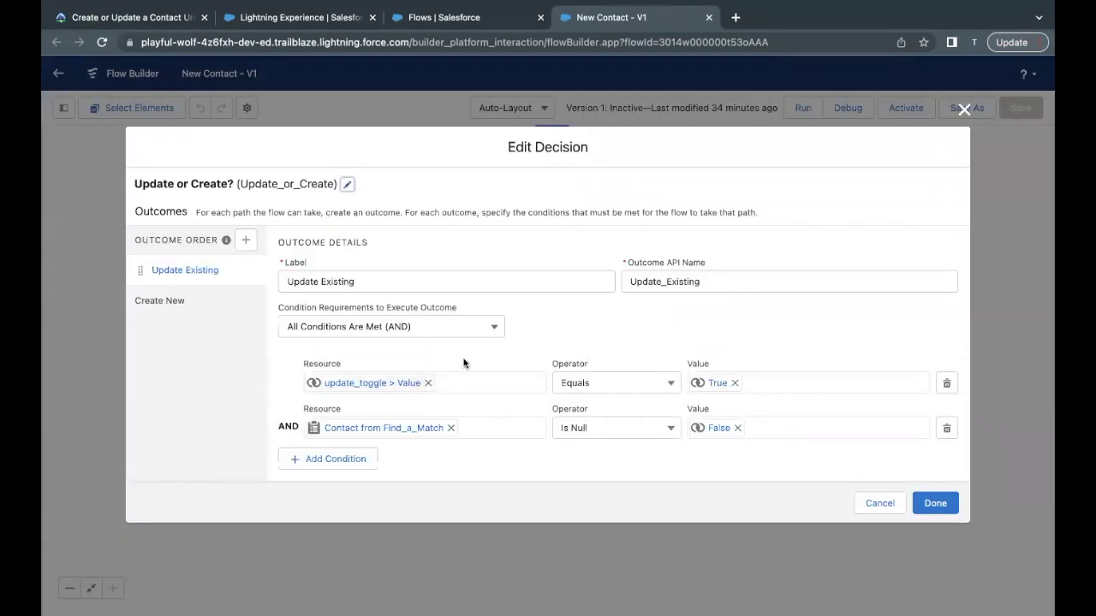
click(962, 110)
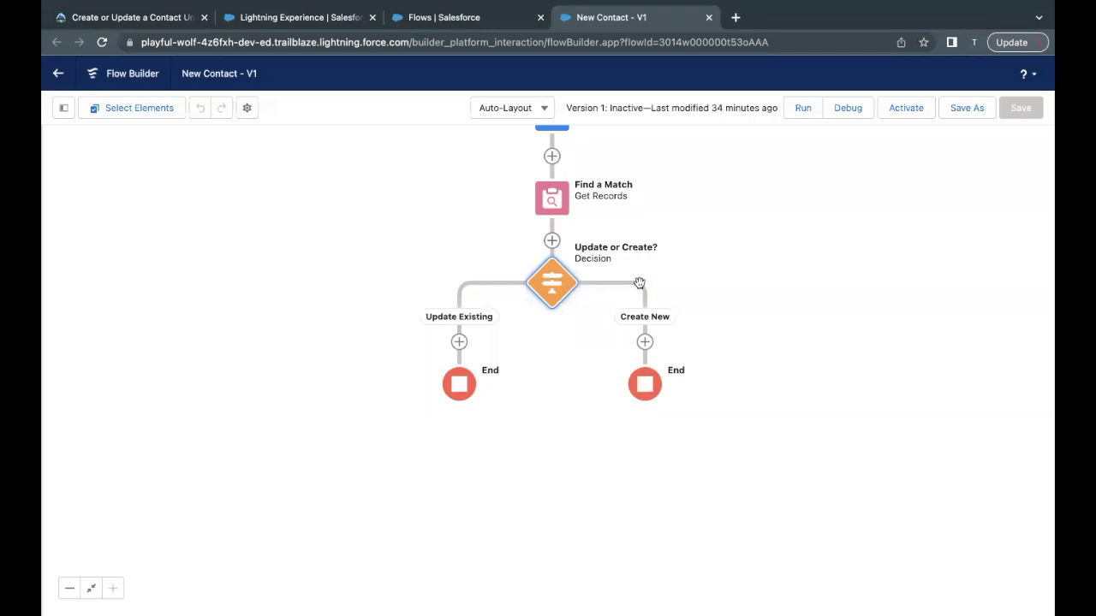
Step: Add a Create Records element labelled Create Contact, using record {!contact}, on the Create New path
click(645, 343)
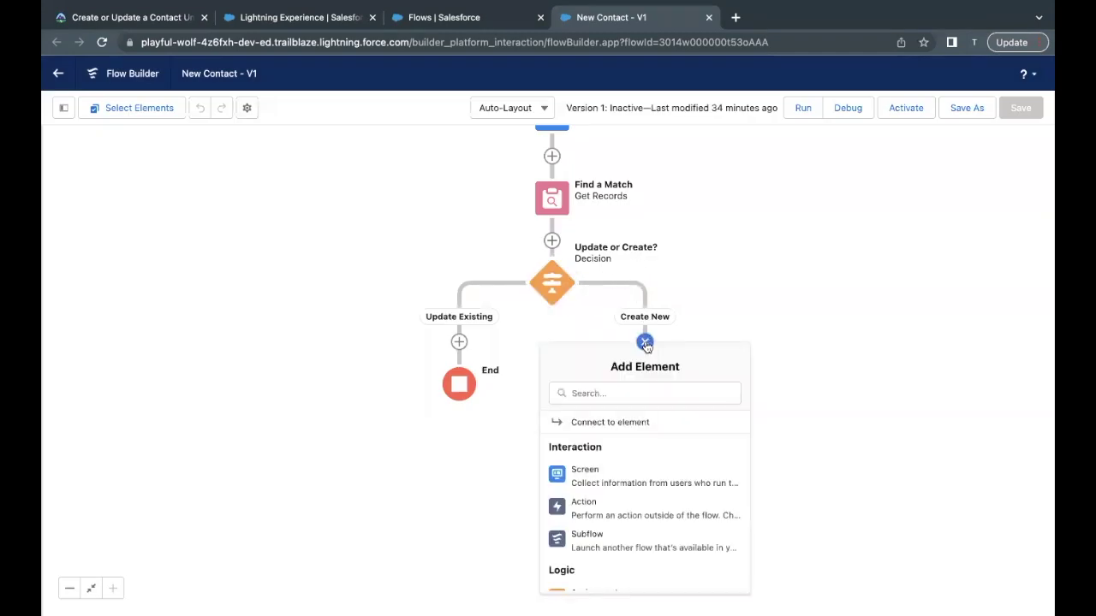
scroll(582, 466, down, 3)
scroll(602, 465, down, 5)
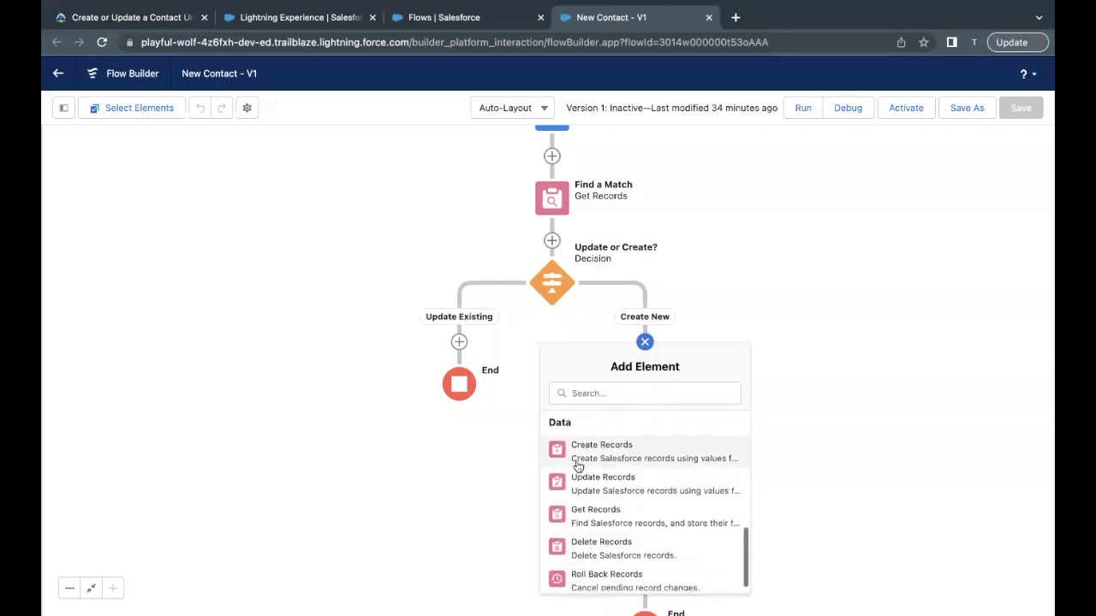
click(605, 459)
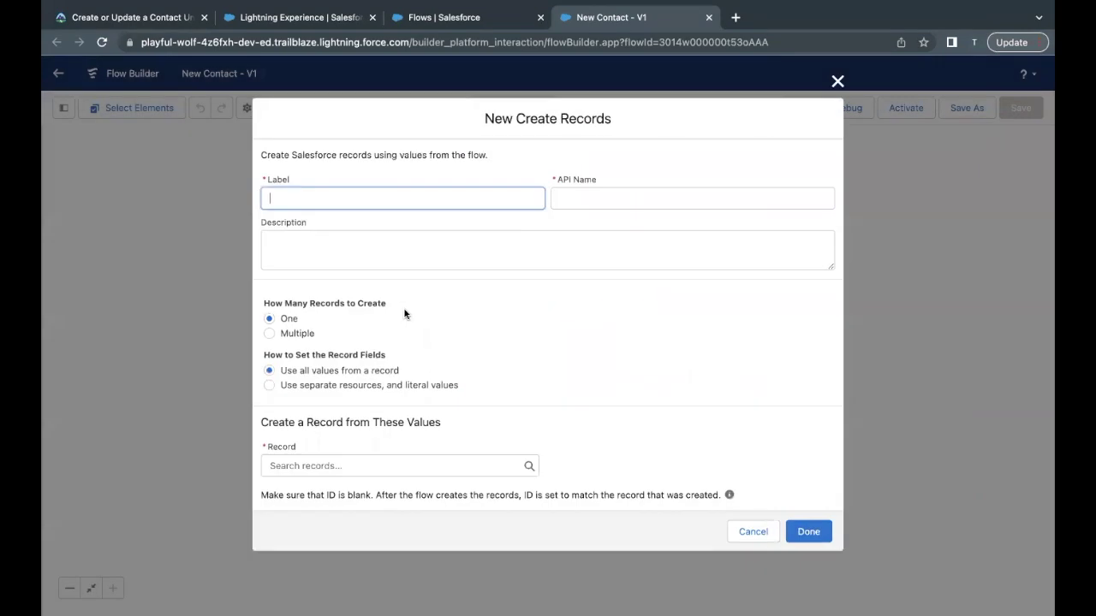
text(Create Contact)
click(461, 233)
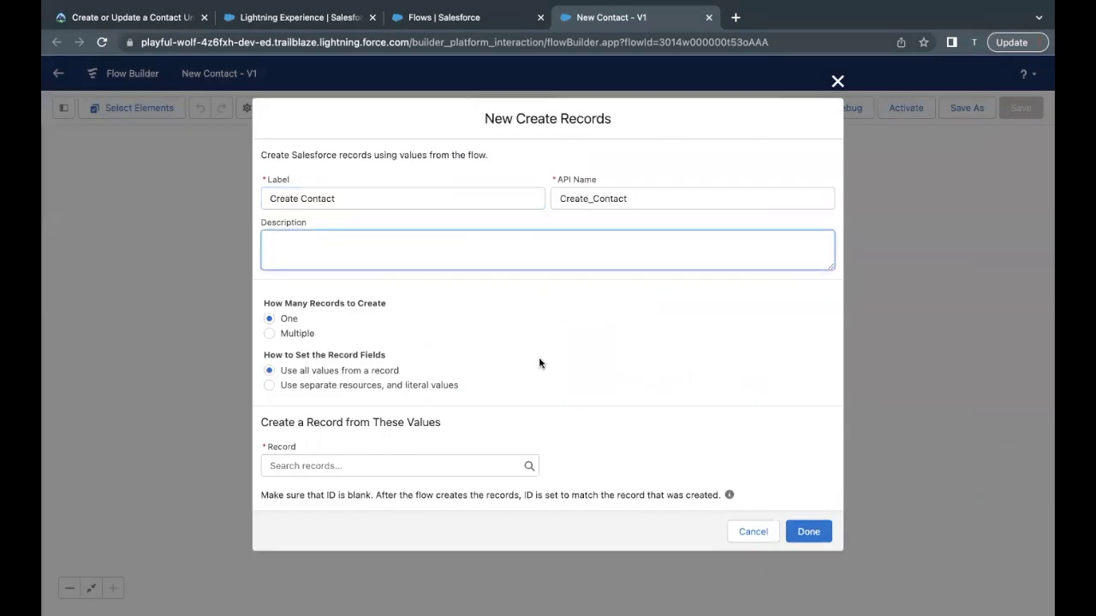
click(393, 464)
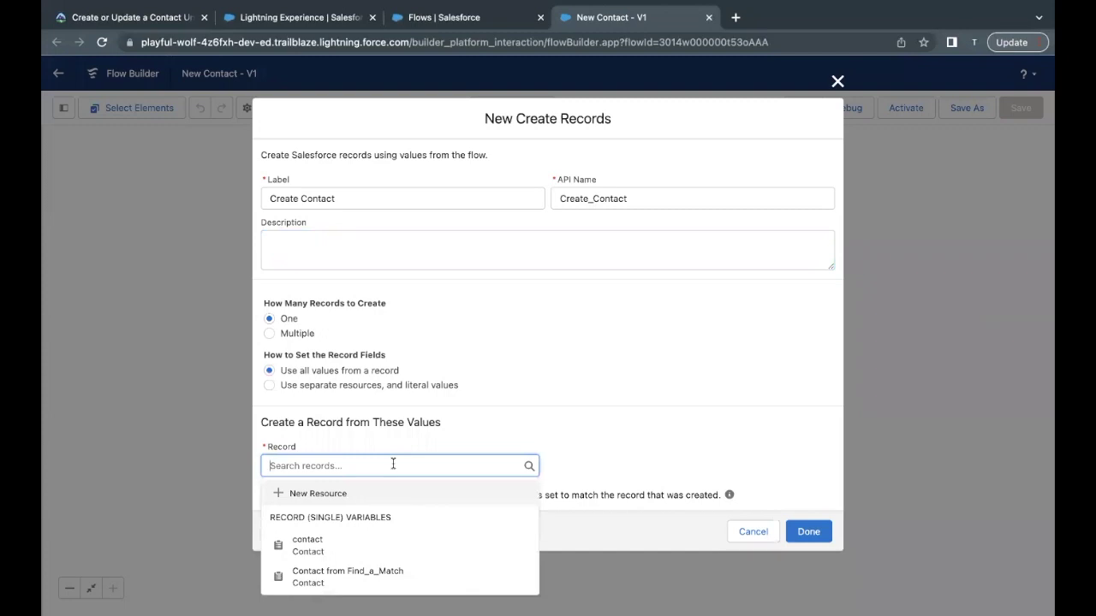
click(318, 548)
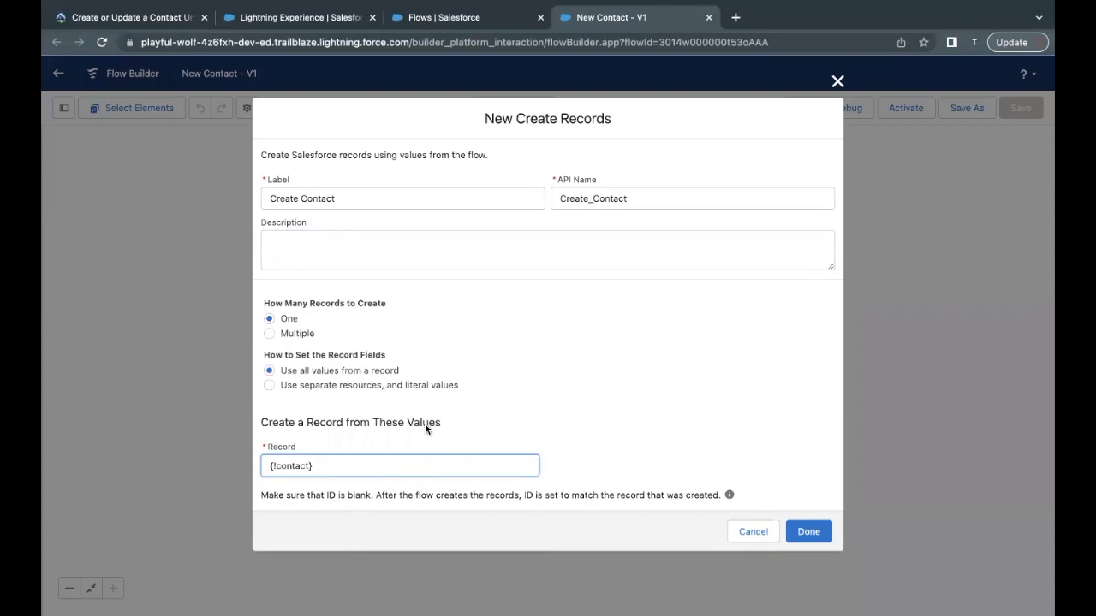
click(807, 532)
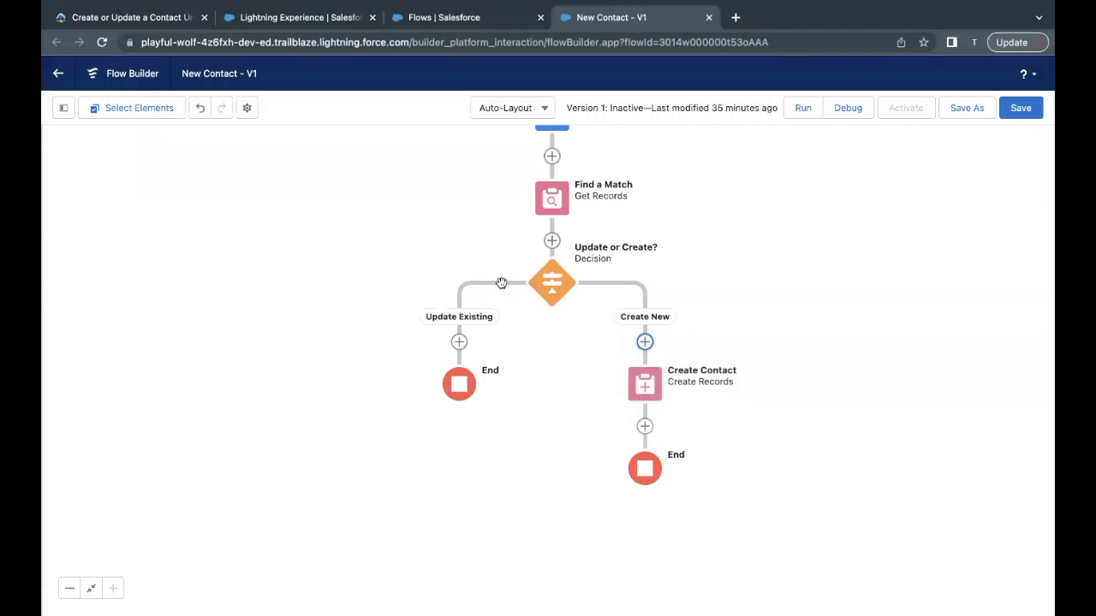
Step: Read Trailhead's instructions for the Set Contact ID assignment, then return to the flow
click(81, 17)
scroll(199, 270, down, 3)
scroll(200, 269, down, 5)
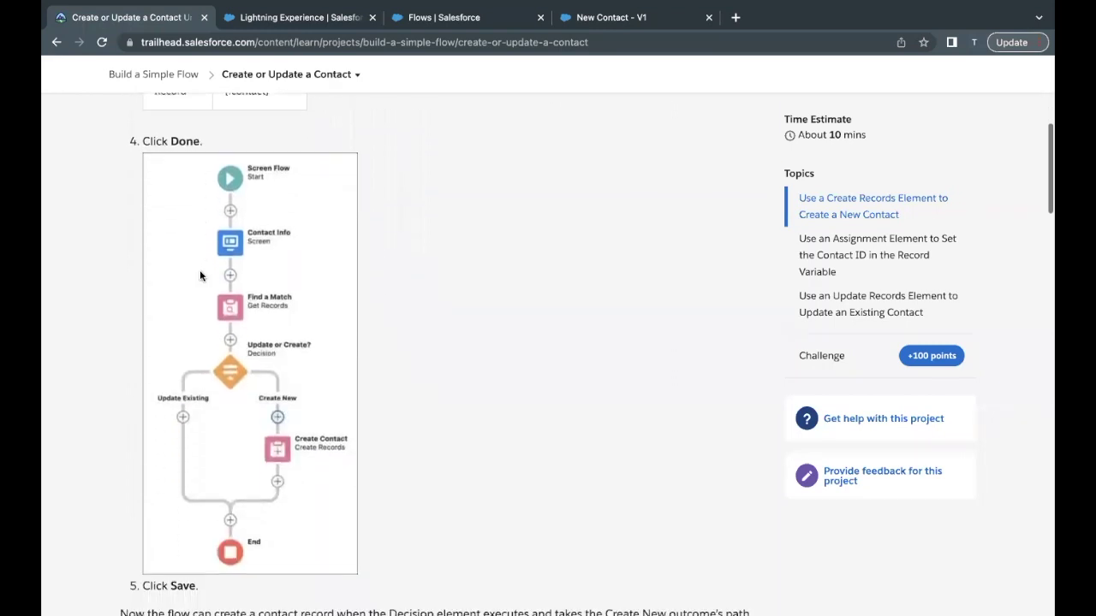
scroll(199, 270, down, 3)
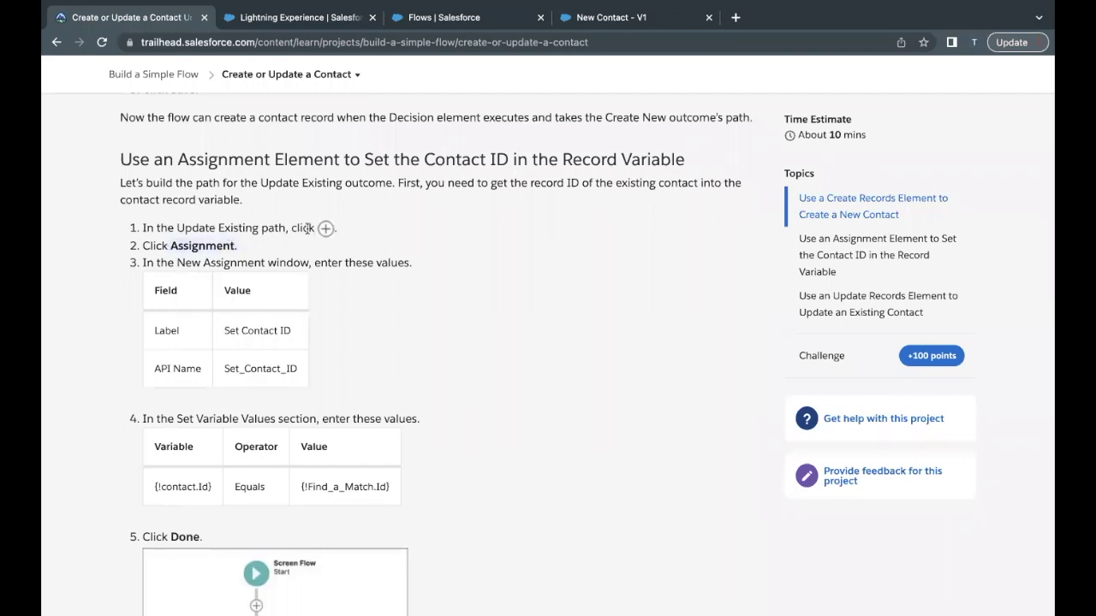
click(633, 18)
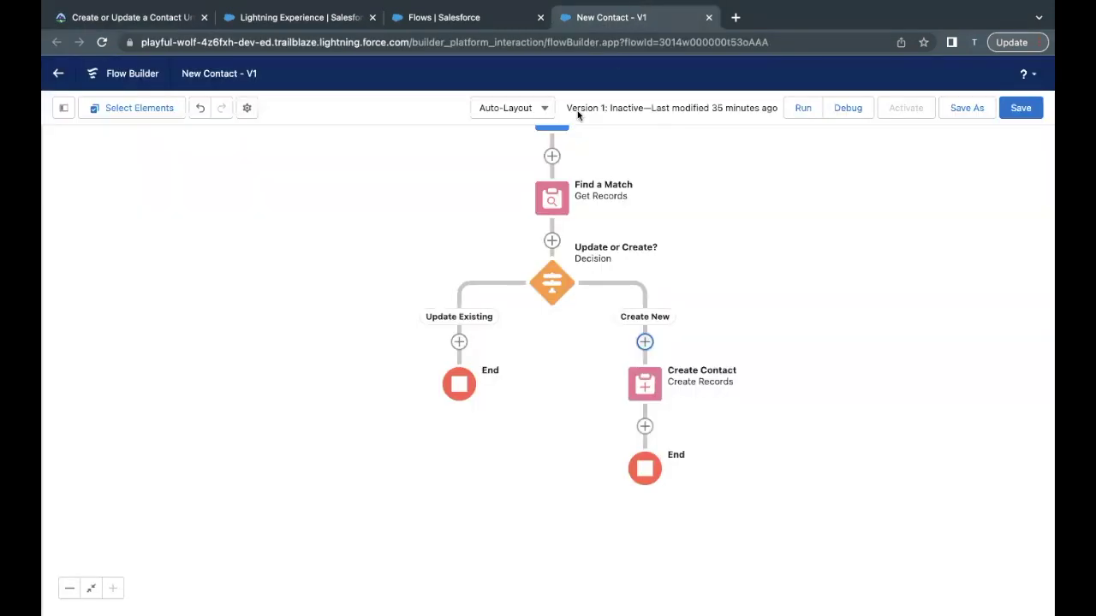
Step: Add an Assignment on Update Existing labelled Set Contact ID (API name Set_Contact_ID), copied from Trailhead
click(459, 342)
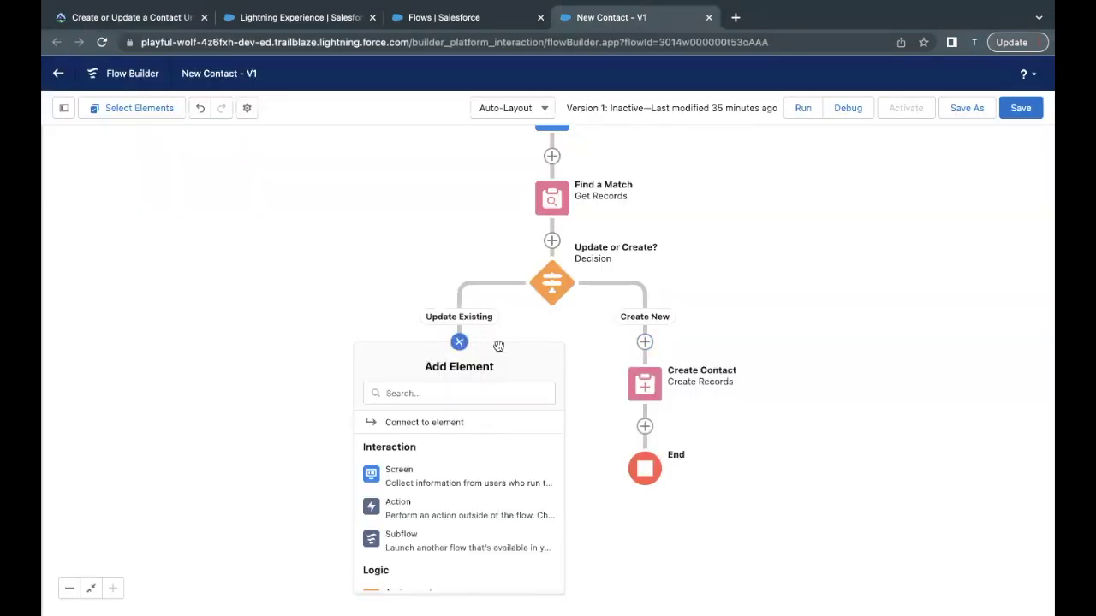
scroll(403, 470, down, 3)
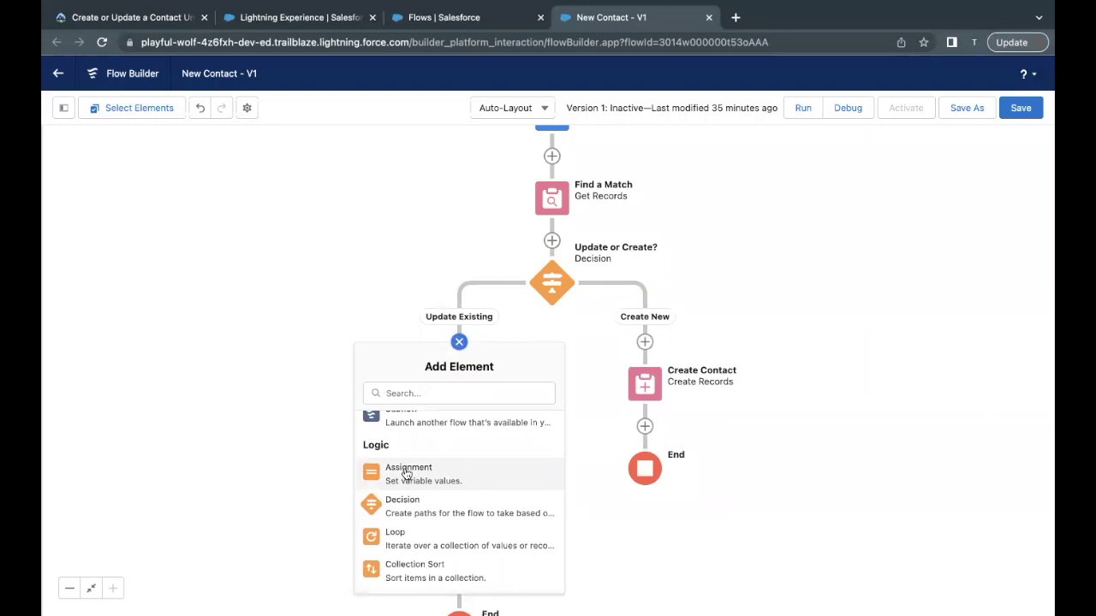
click(405, 473)
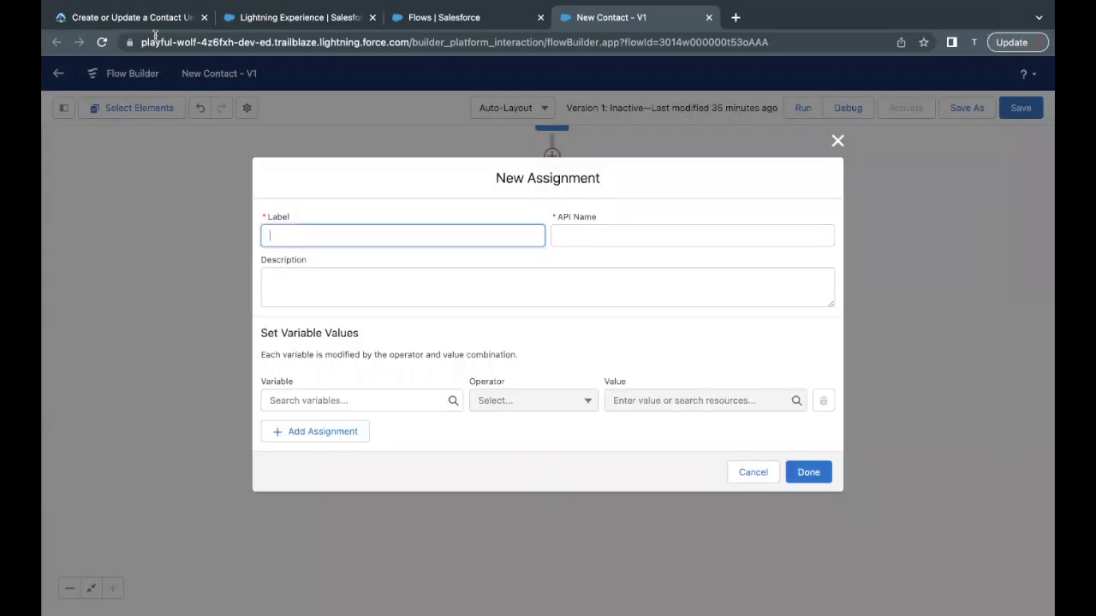
click(132, 17)
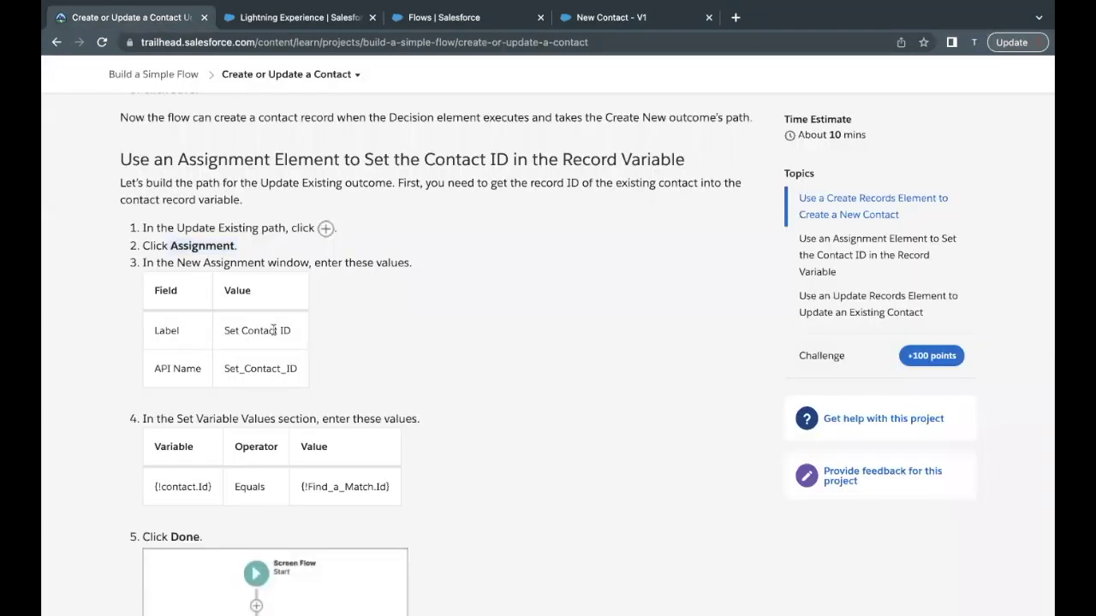
drag(285, 330, 205, 331)
key(super+c)
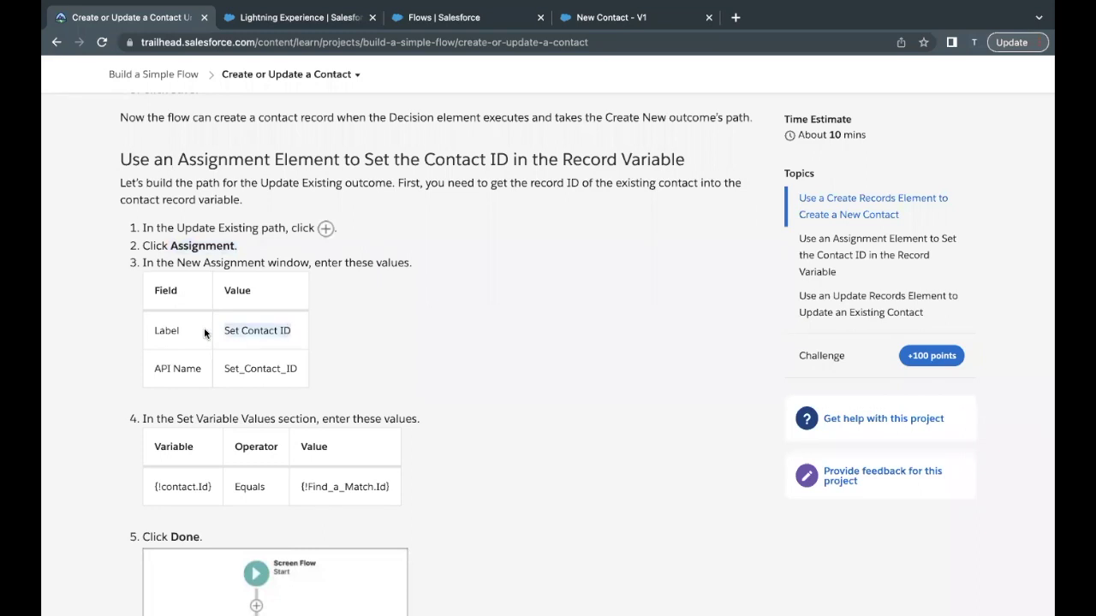
click(671, 26)
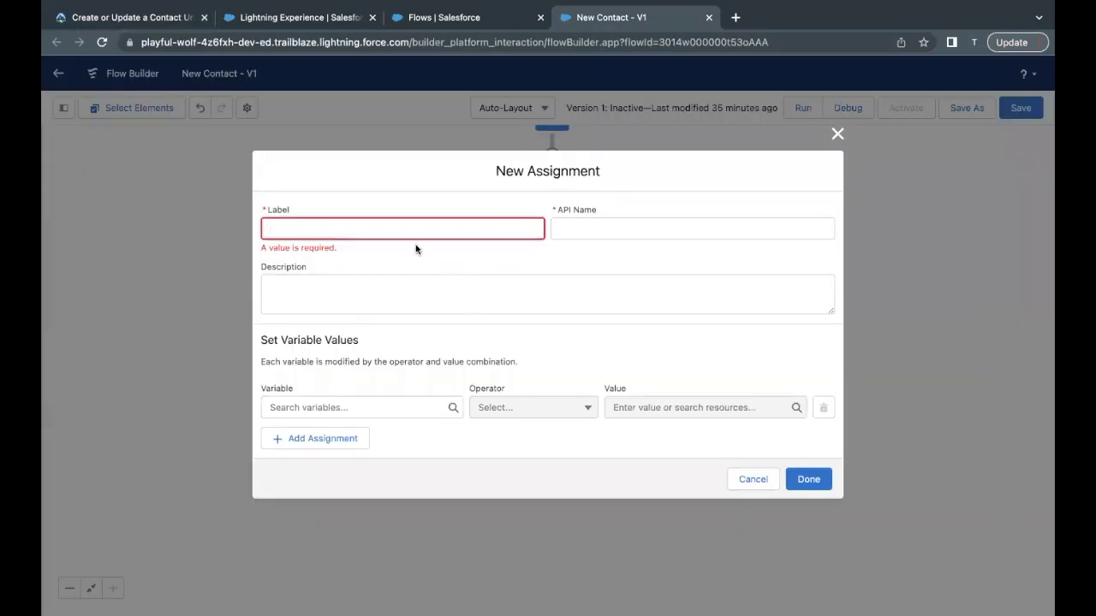
key(super+v)
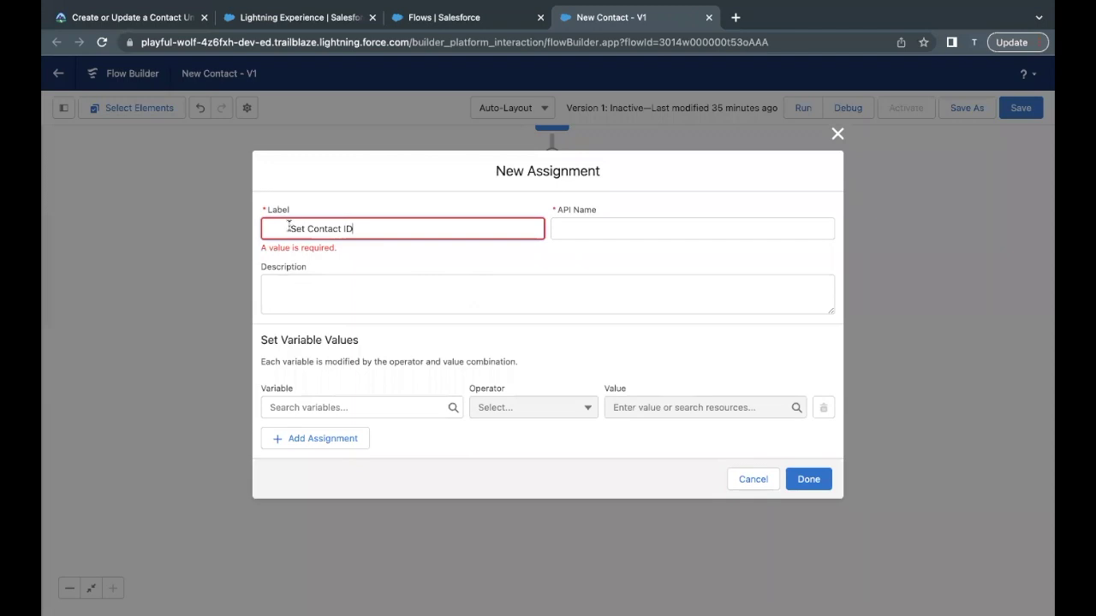
click(520, 271)
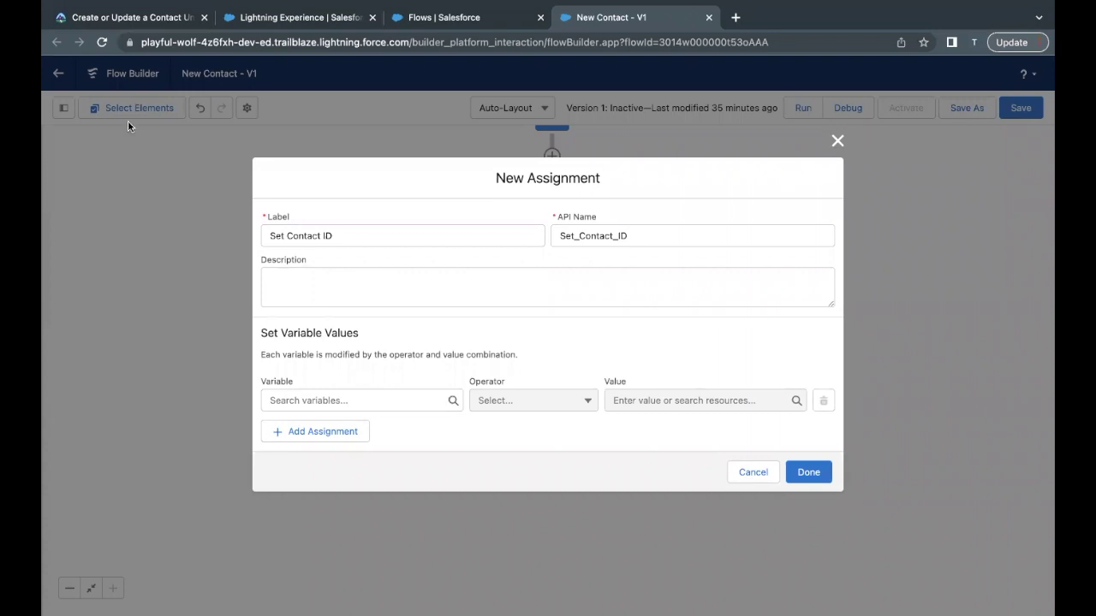
drag(262, 358, 412, 360)
Step: Select the {!Find_a_Match.Id} and {!contact.Id} values in Trailhead's Set Variable Values table
click(115, 20)
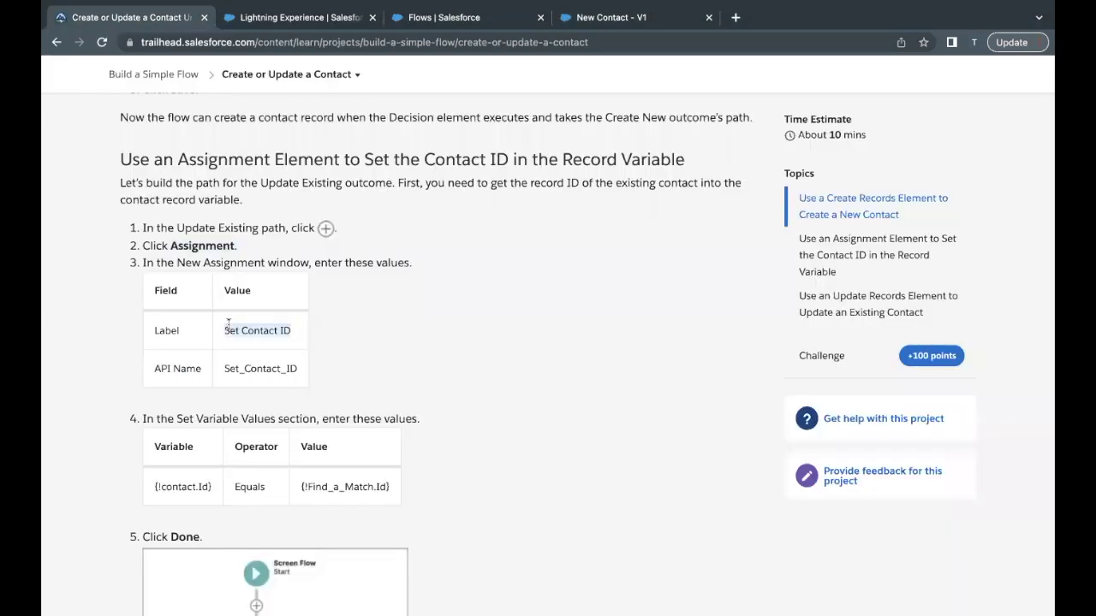
scroll(228, 329, down, 1)
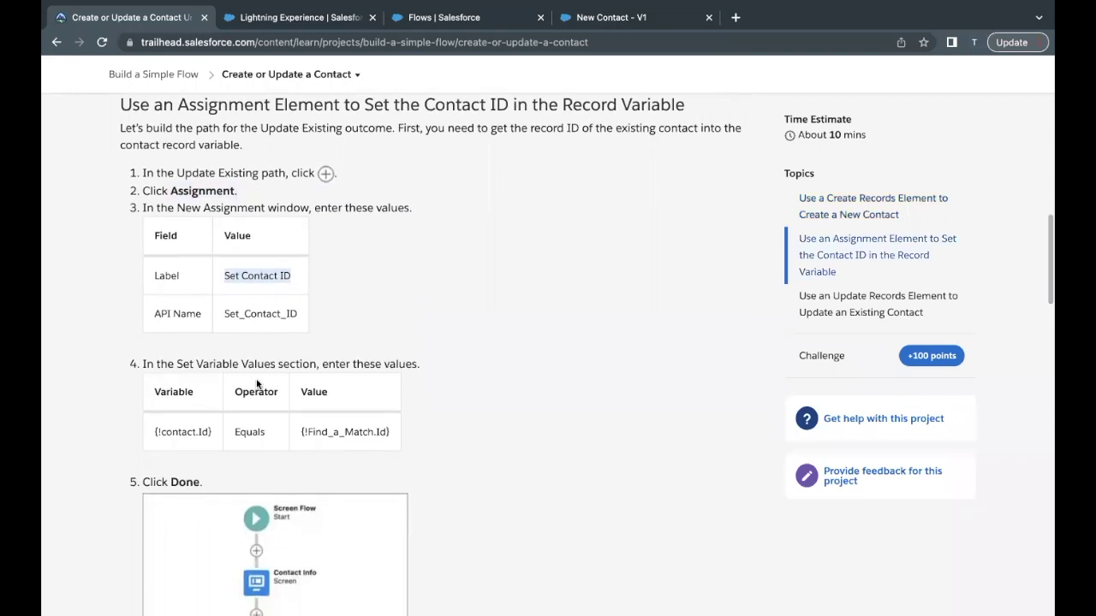
scroll(257, 381, down, 1)
click(150, 388)
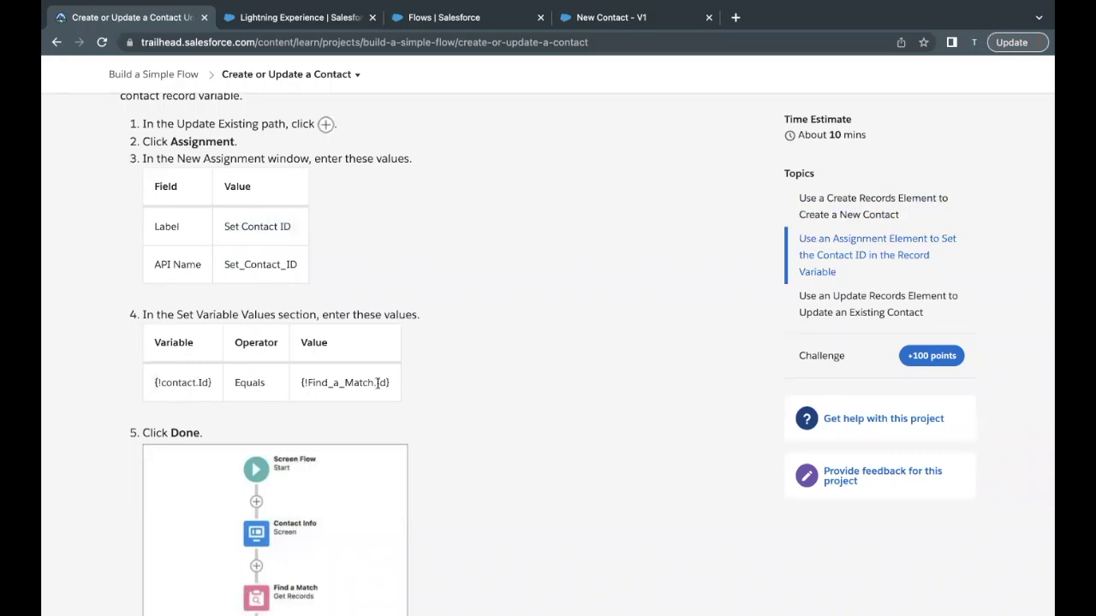
drag(390, 383, 348, 383)
drag(213, 382, 147, 379)
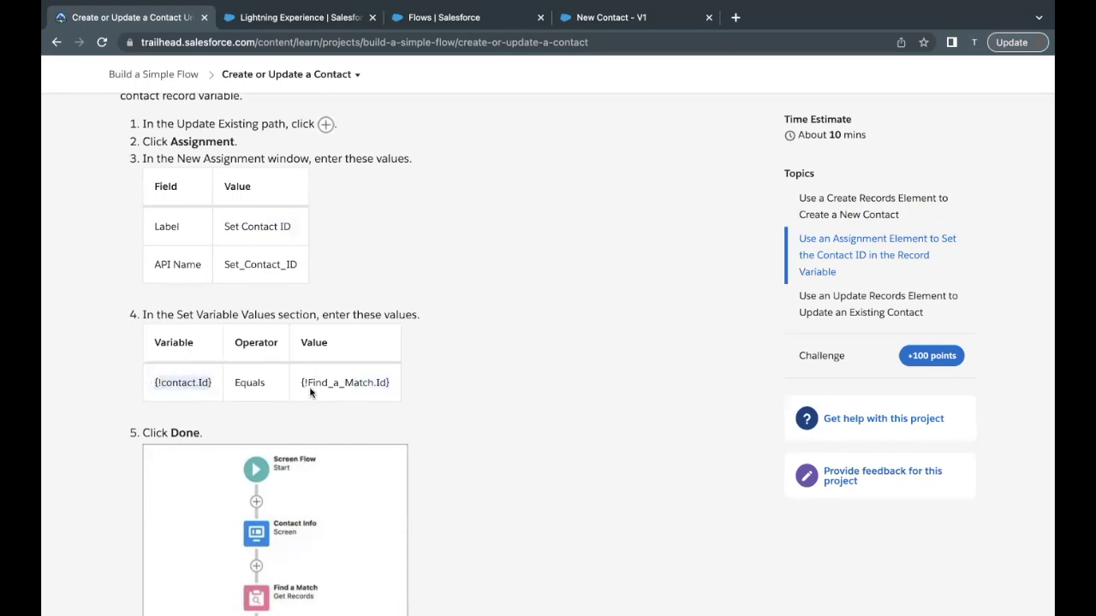
Step: Set the assignment's variable to {!contact.Id}
click(603, 24)
click(380, 400)
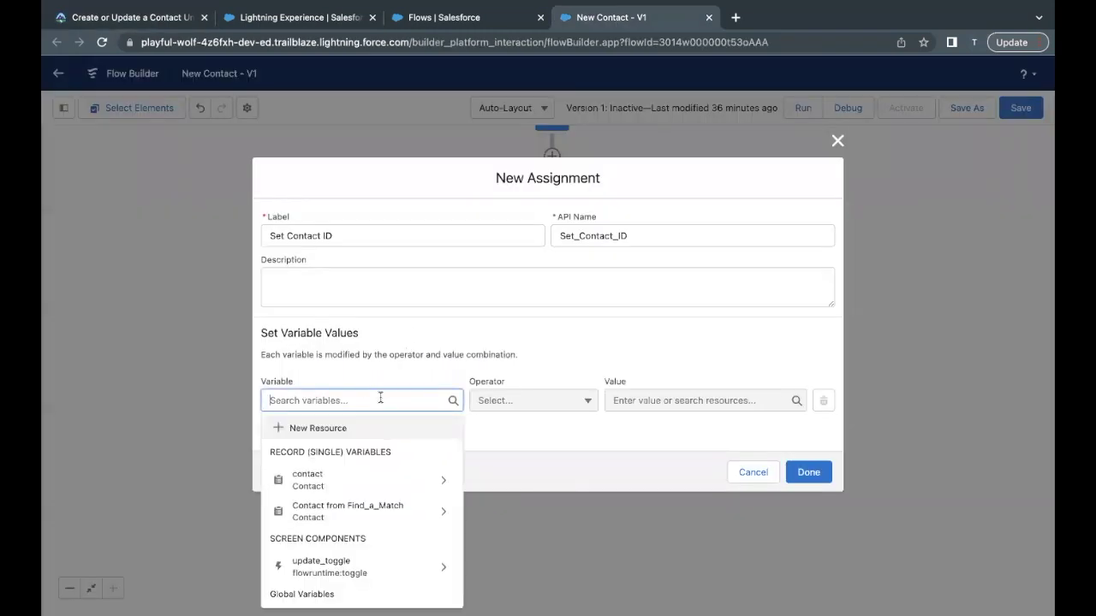
click(329, 475)
text(Id)
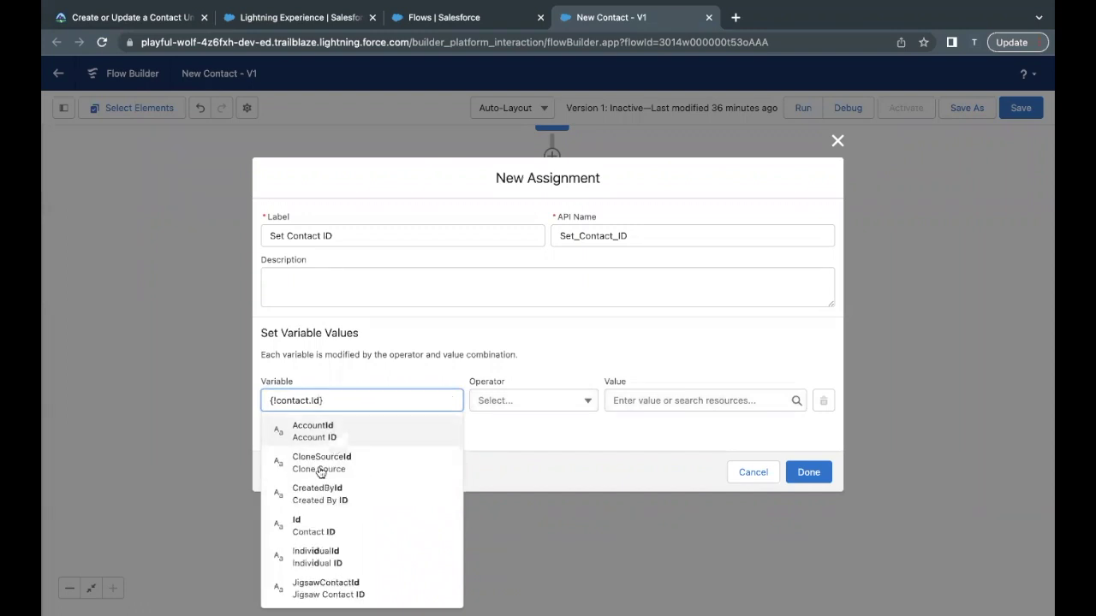
click(295, 526)
Step: Set the value to {!Find_a_Match.Id} and finish the Set Contact ID assignment
click(659, 401)
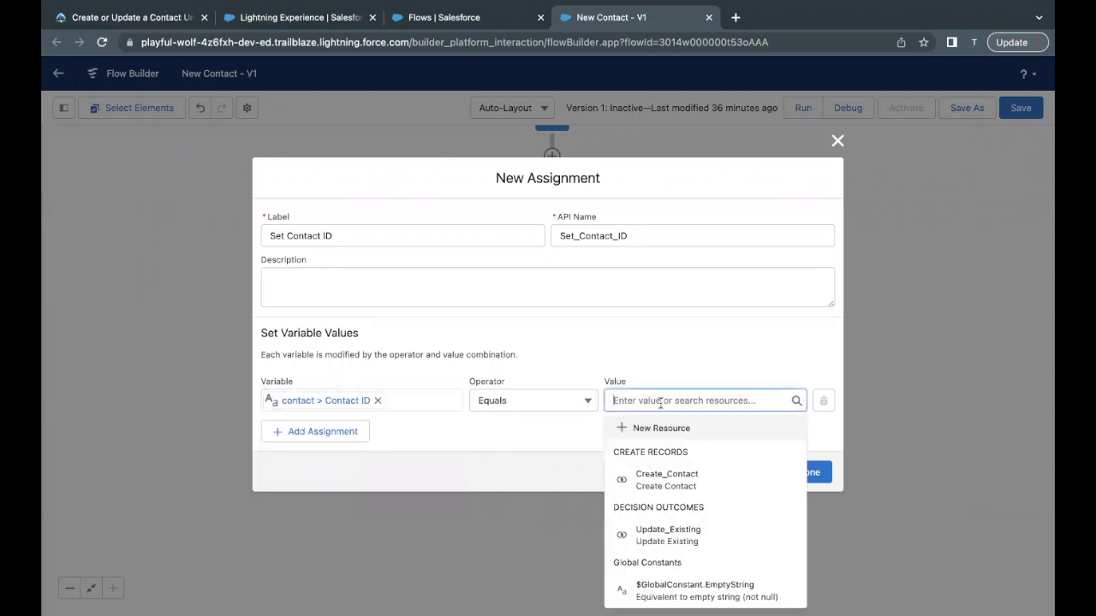
scroll(638, 535, down, 3)
scroll(640, 514, down, 3)
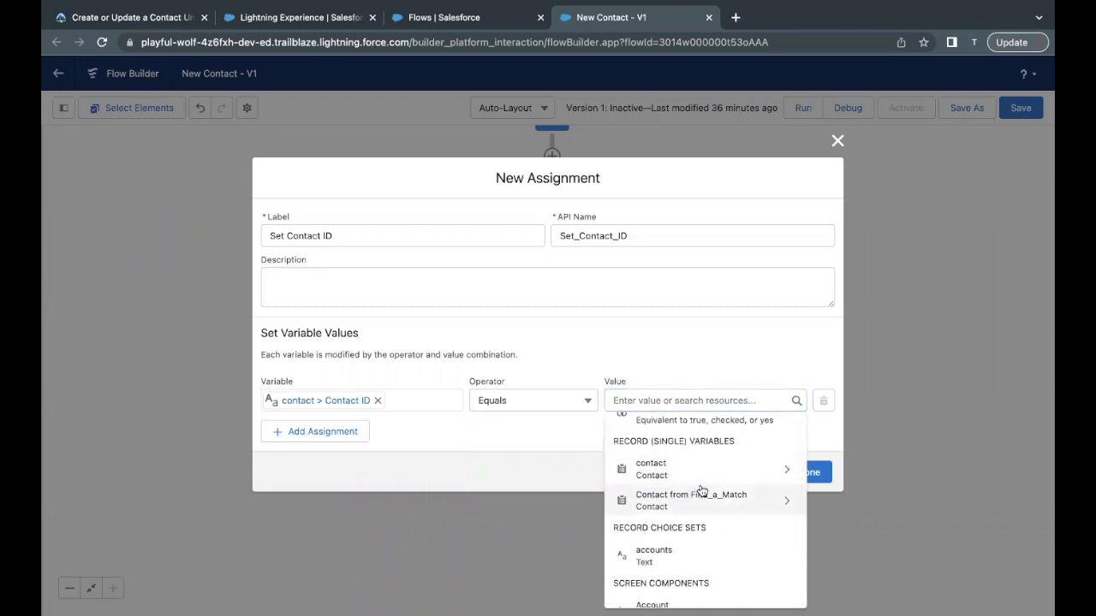
click(699, 497)
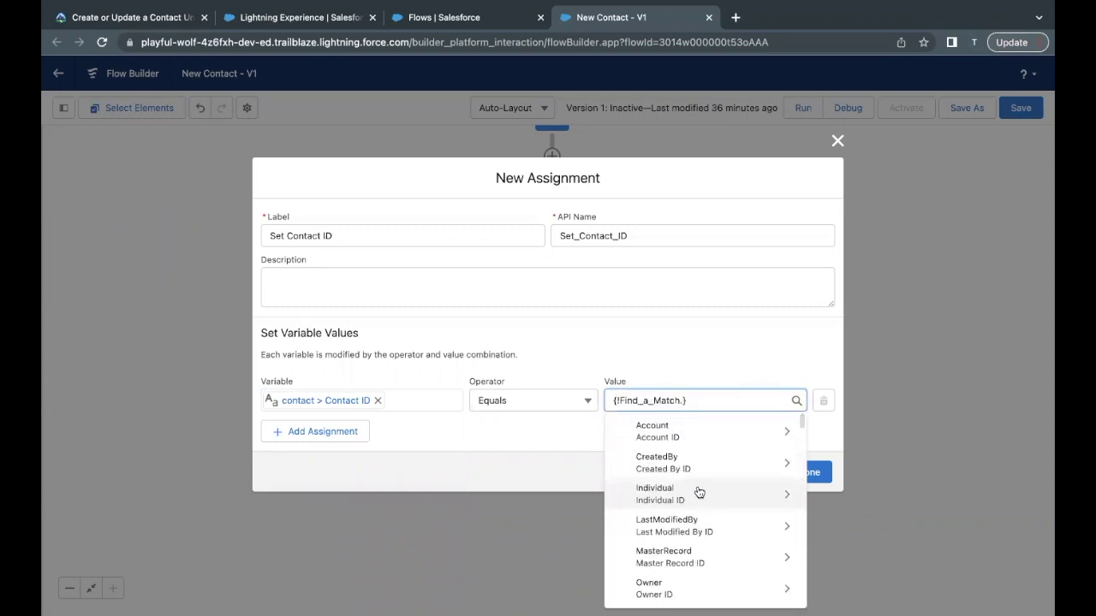
text(Id)
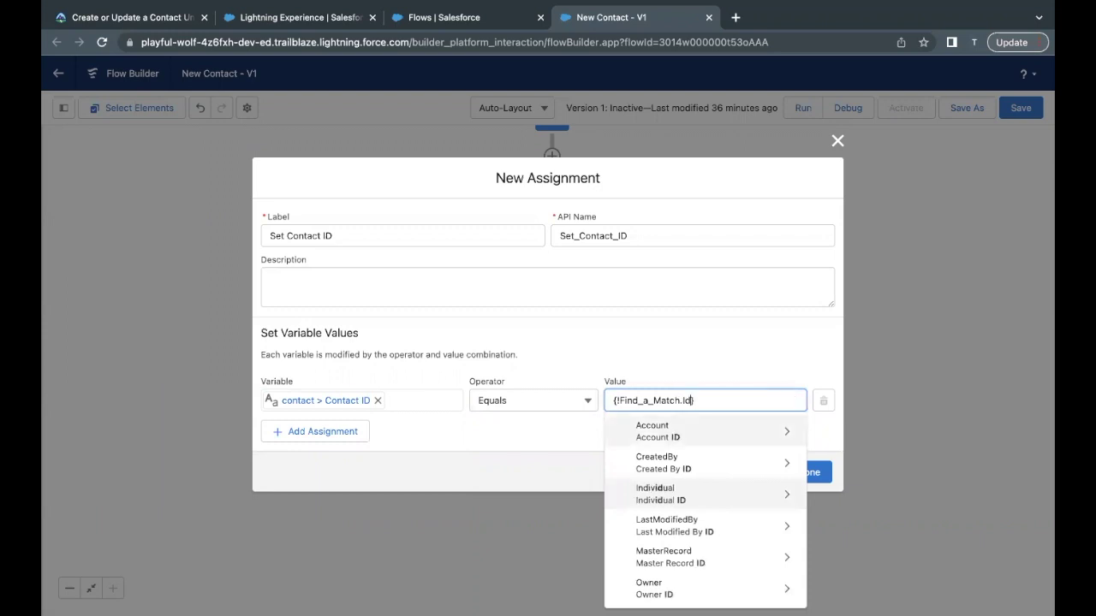
scroll(656, 507, down, 5)
click(657, 507)
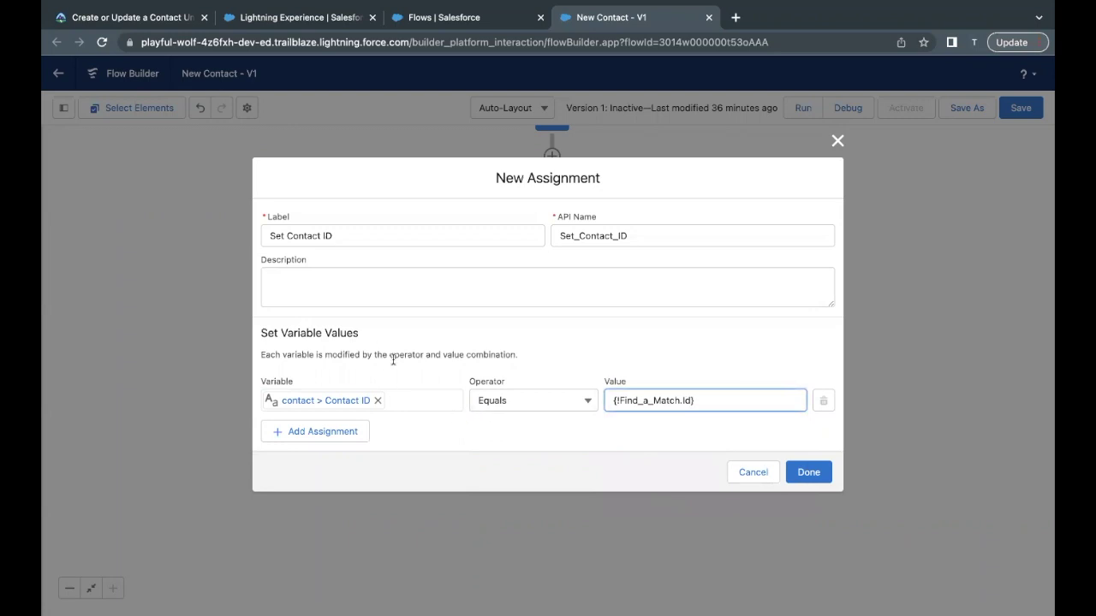
click(86, 17)
scroll(270, 408, down, 3)
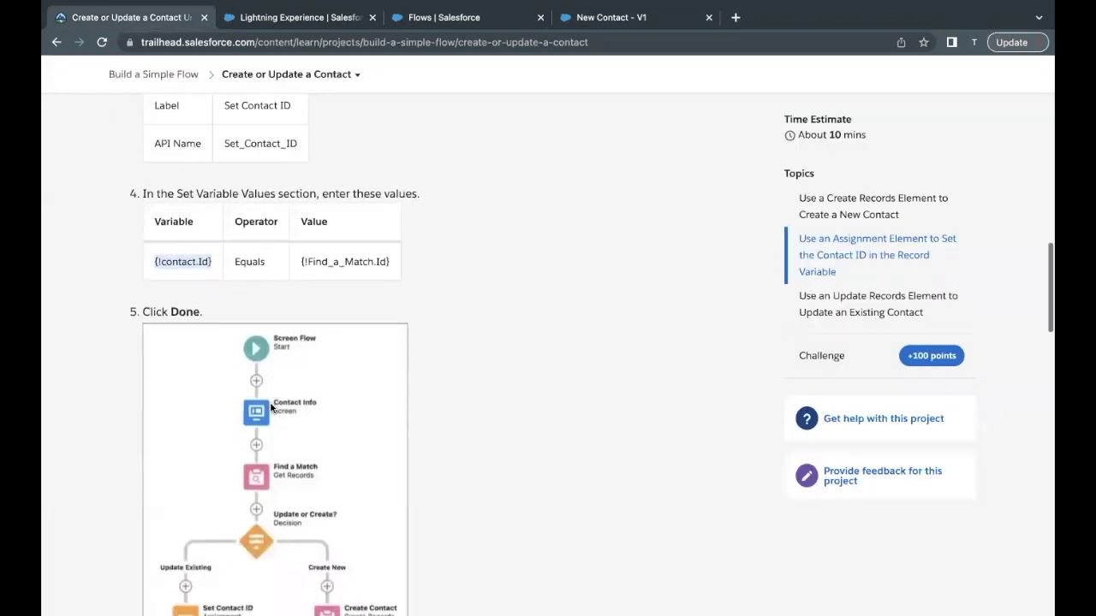
click(626, 18)
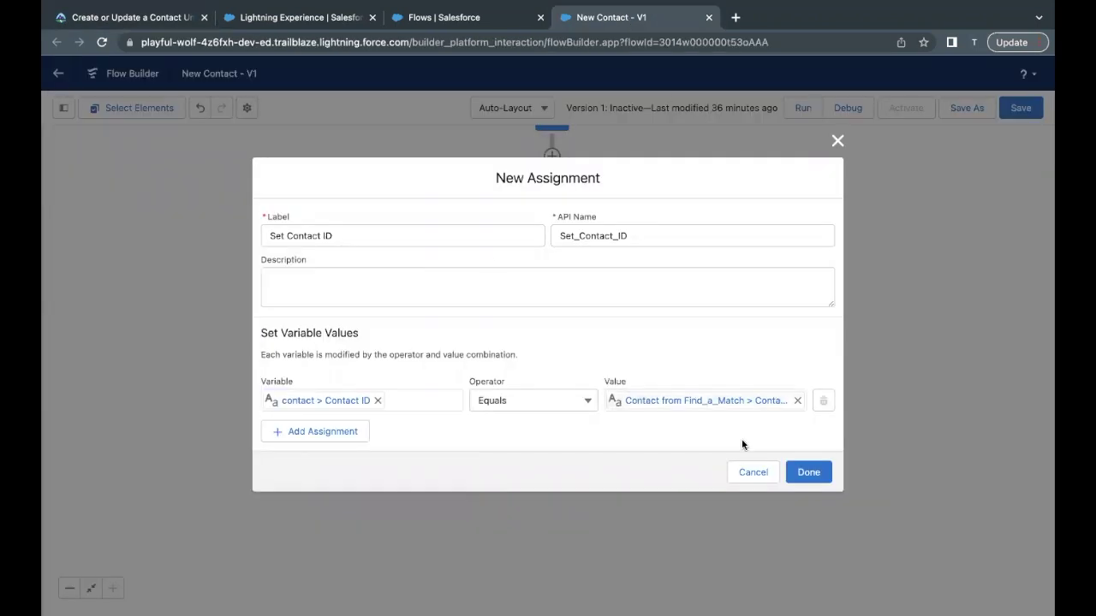
click(808, 472)
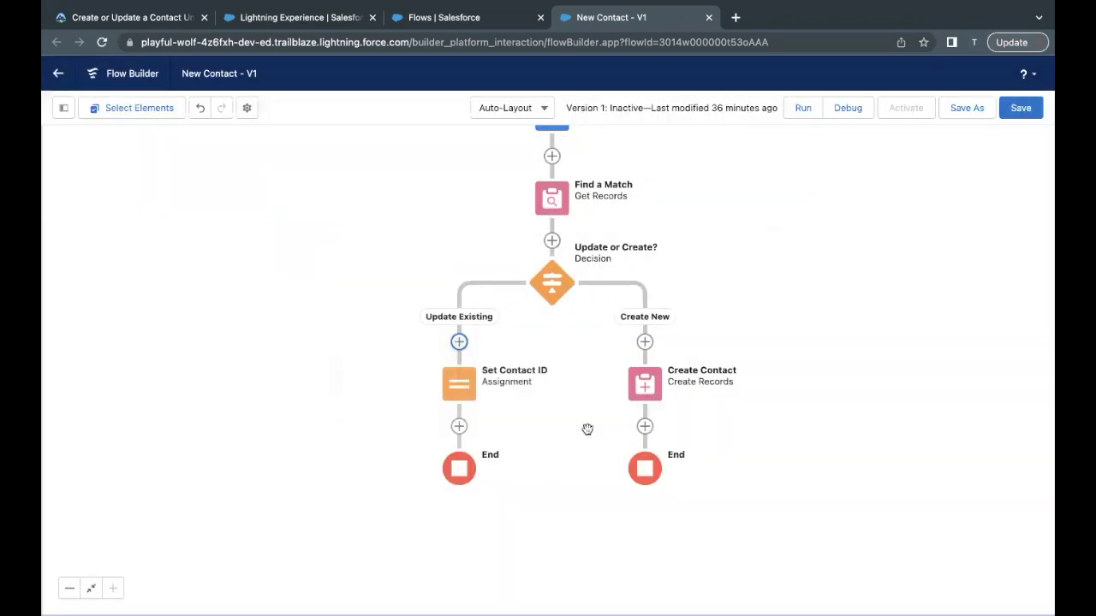
Step: Find the Update Contact label value for the Update Records element in Trailhead
drag(570, 435, 575, 346)
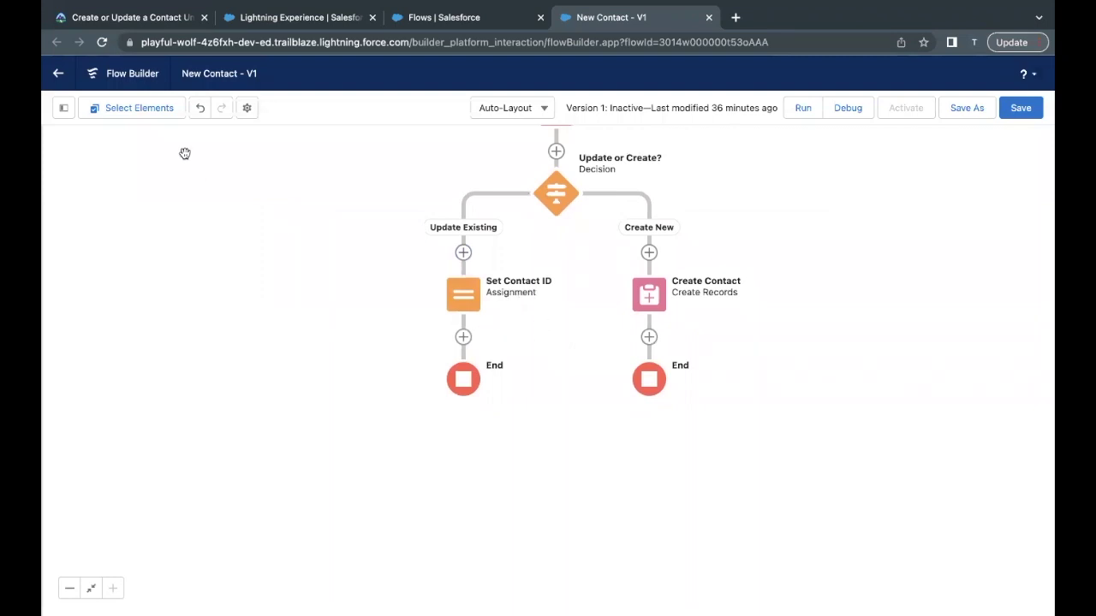
click(122, 19)
scroll(256, 346, down, 5)
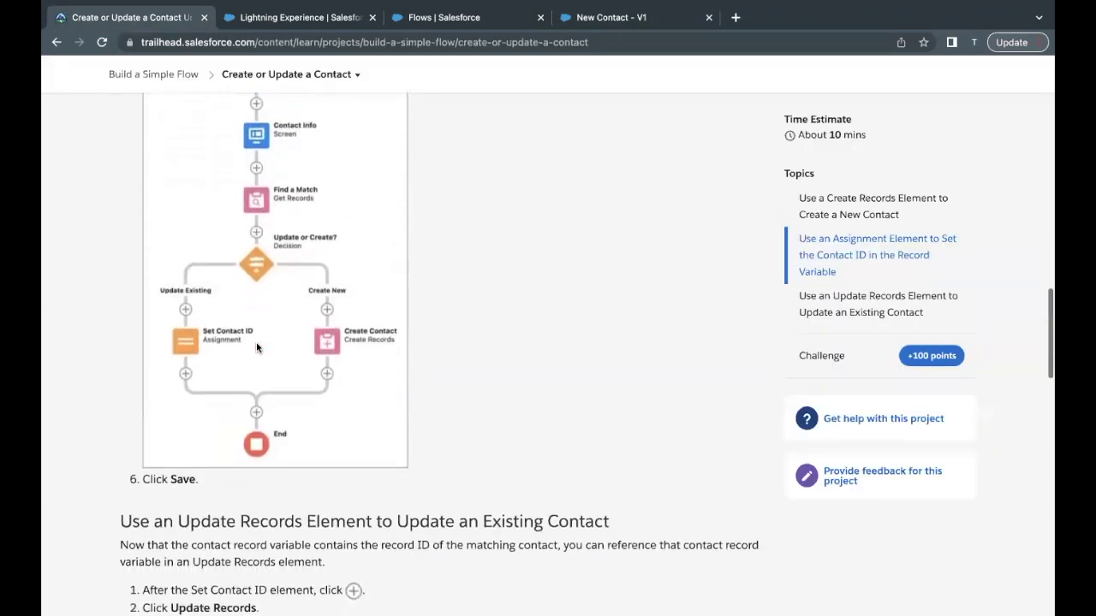
scroll(256, 346, down, 1)
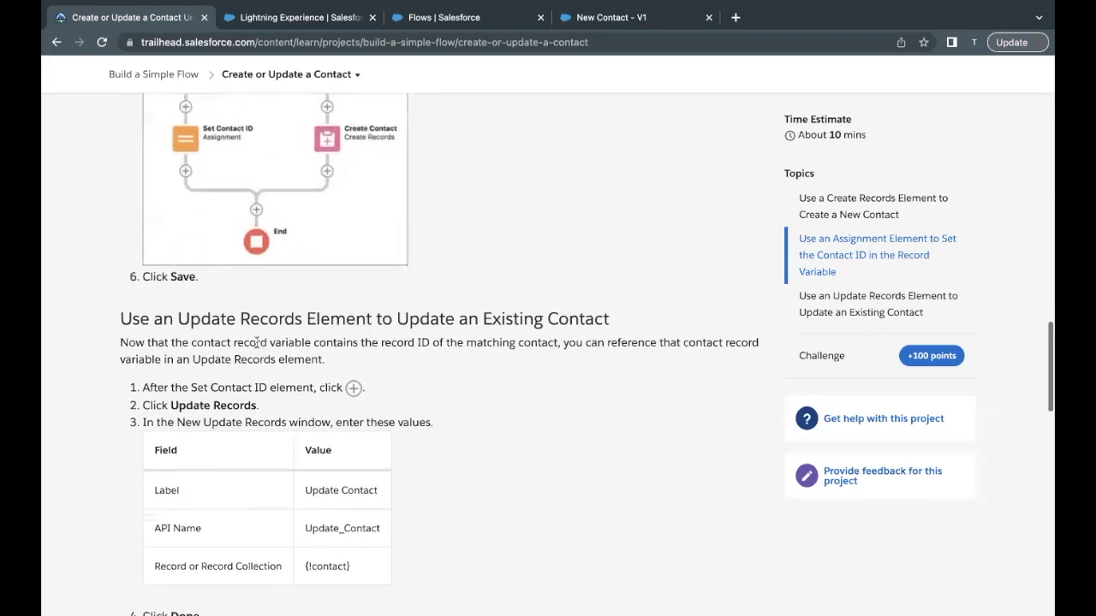
scroll(256, 347, down, 1)
scroll(256, 347, down, 1)
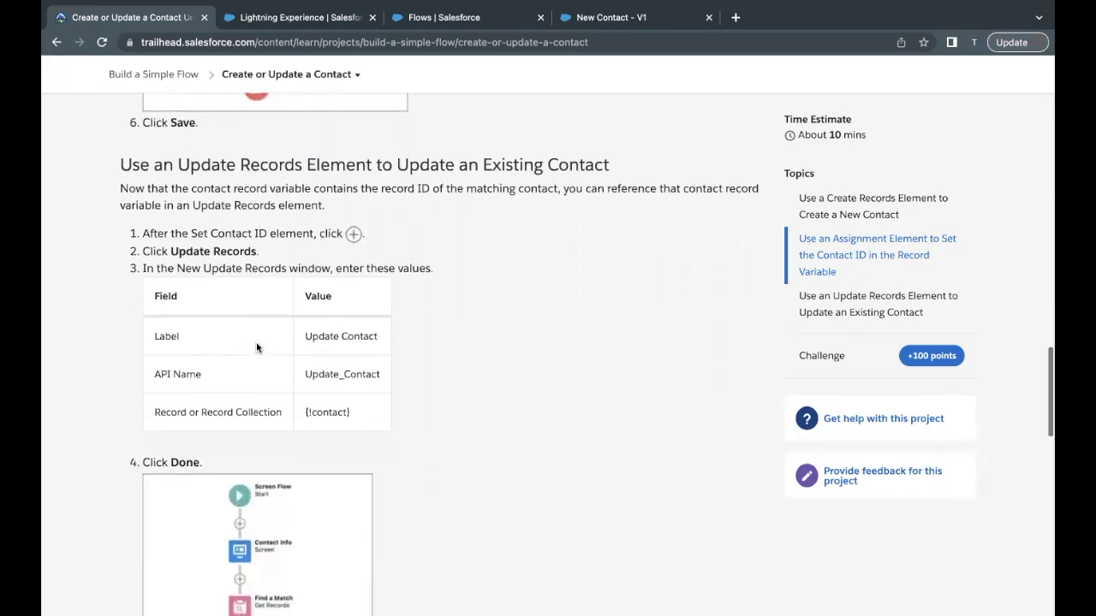
drag(305, 337, 377, 339)
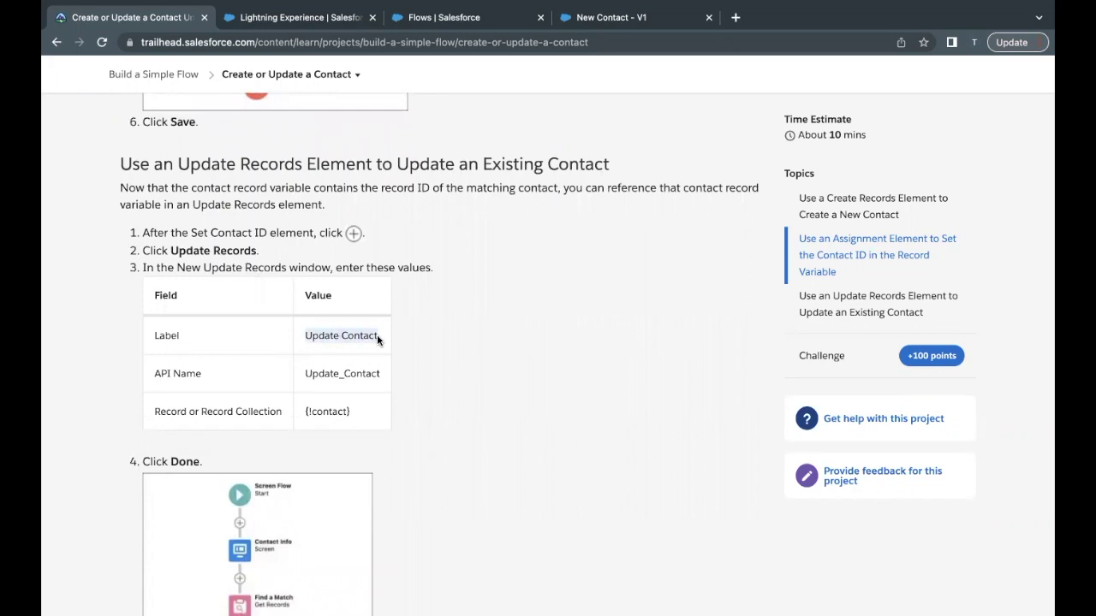
click(632, 28)
Step: Add an Update Records element after Set Contact ID, labelled Update Contact
click(463, 337)
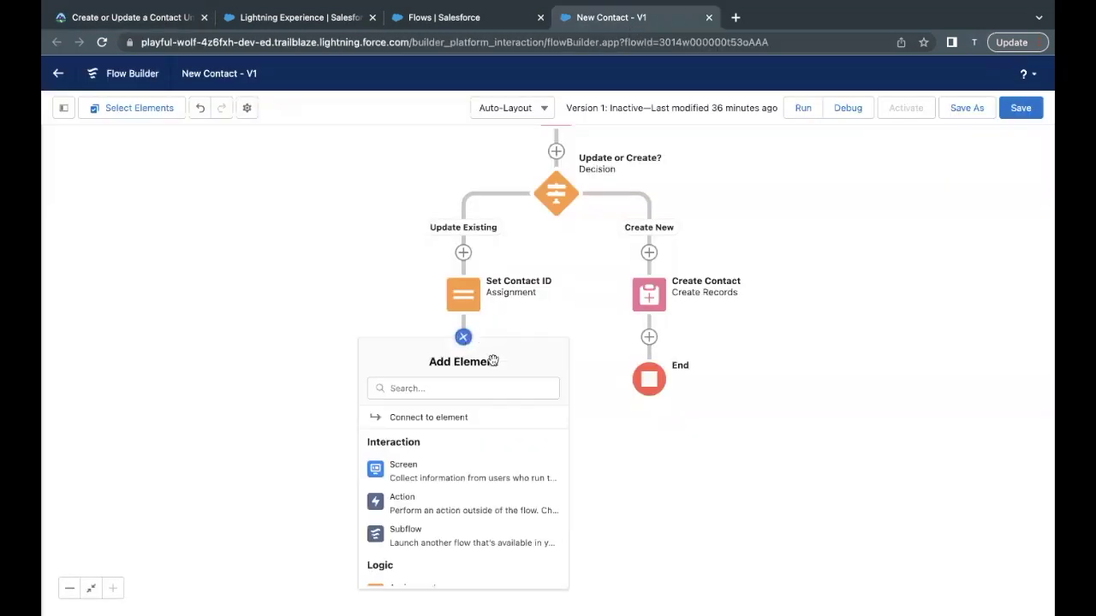
scroll(459, 488, down, 5)
scroll(460, 487, down, 3)
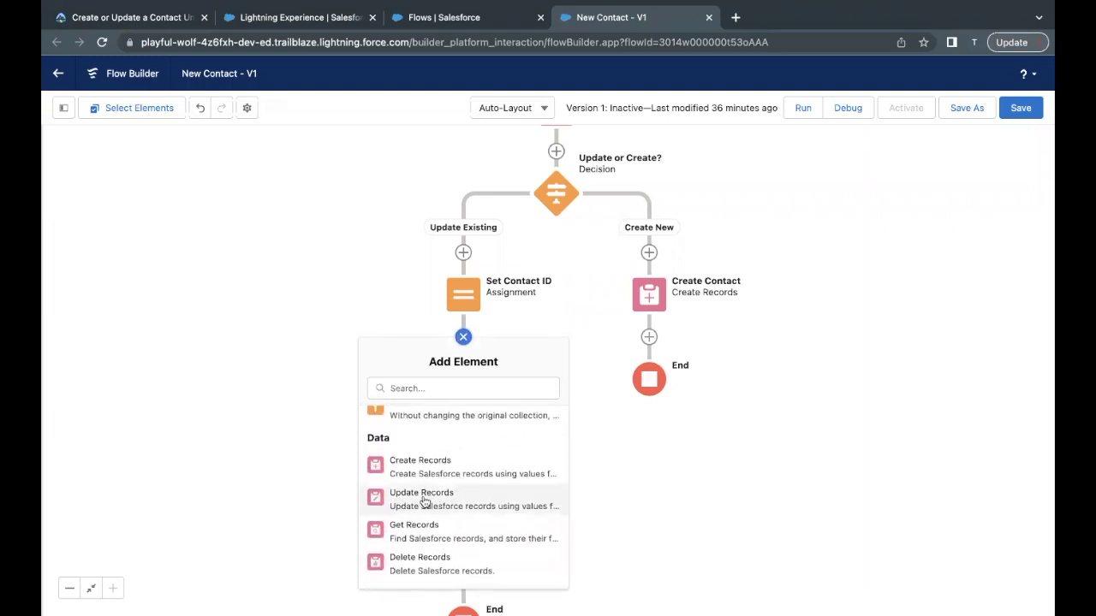
click(421, 496)
text(Update Contact)
click(560, 254)
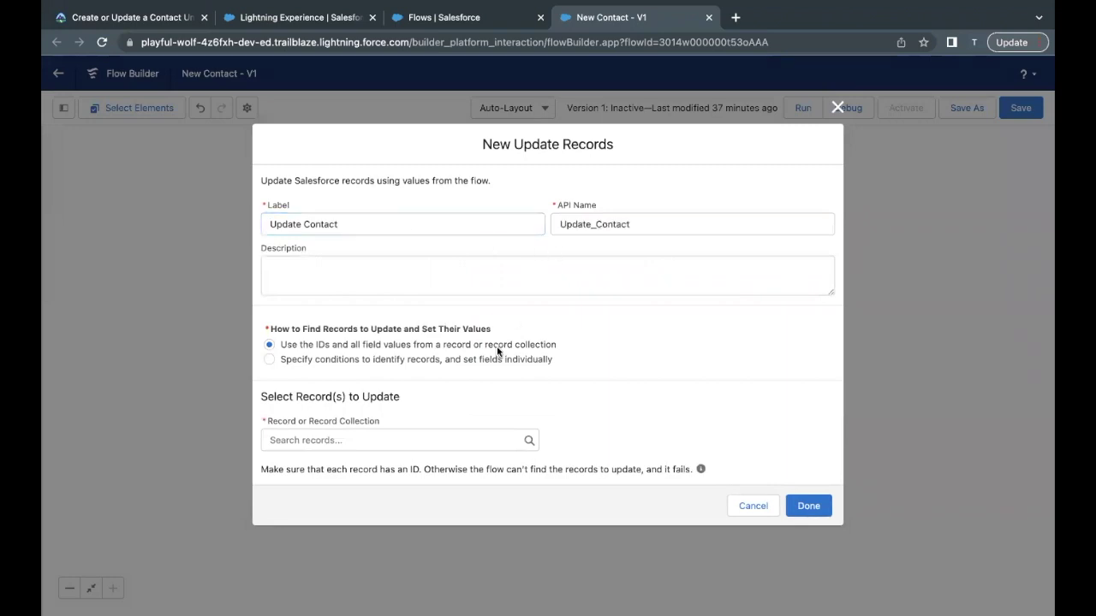
Step: Set its record to the {!contact} variable, as given in Trailhead, and finish the element
click(404, 435)
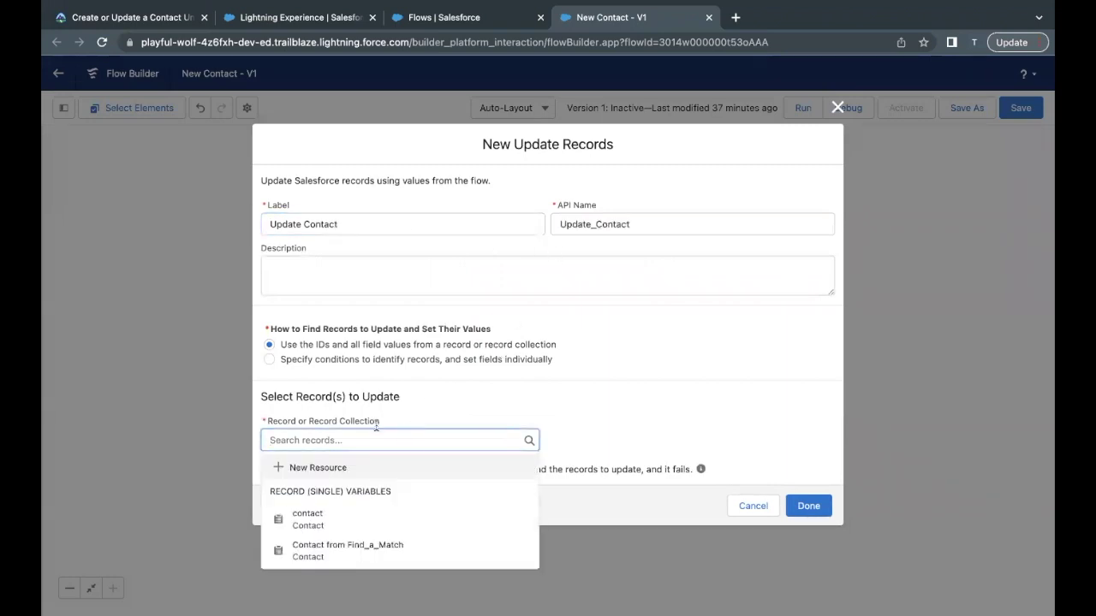
click(177, 17)
scroll(240, 342, down, 5)
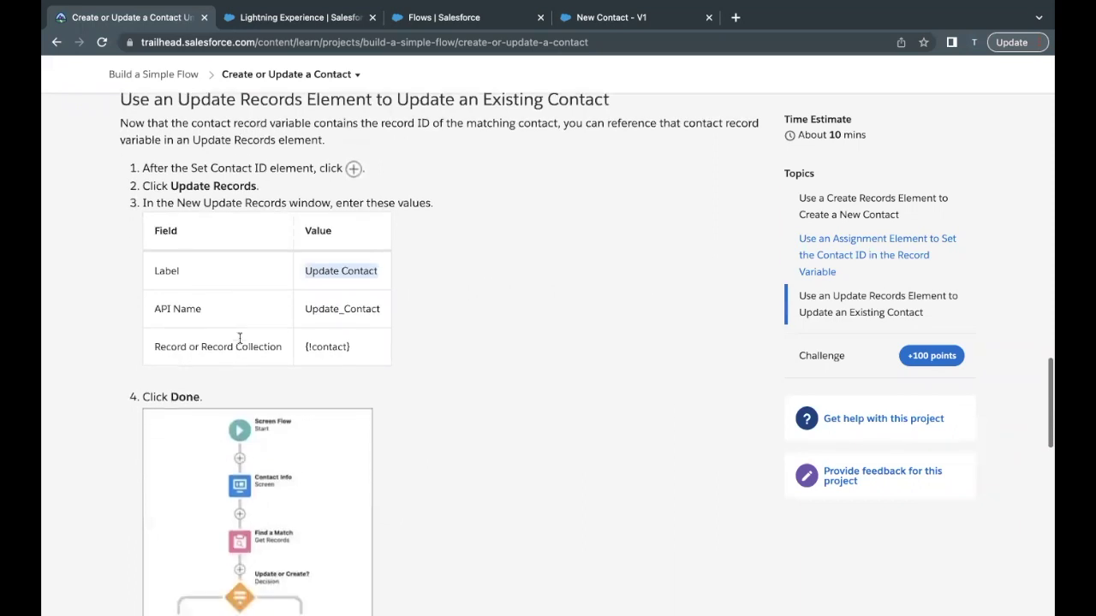
scroll(239, 342, up, 5)
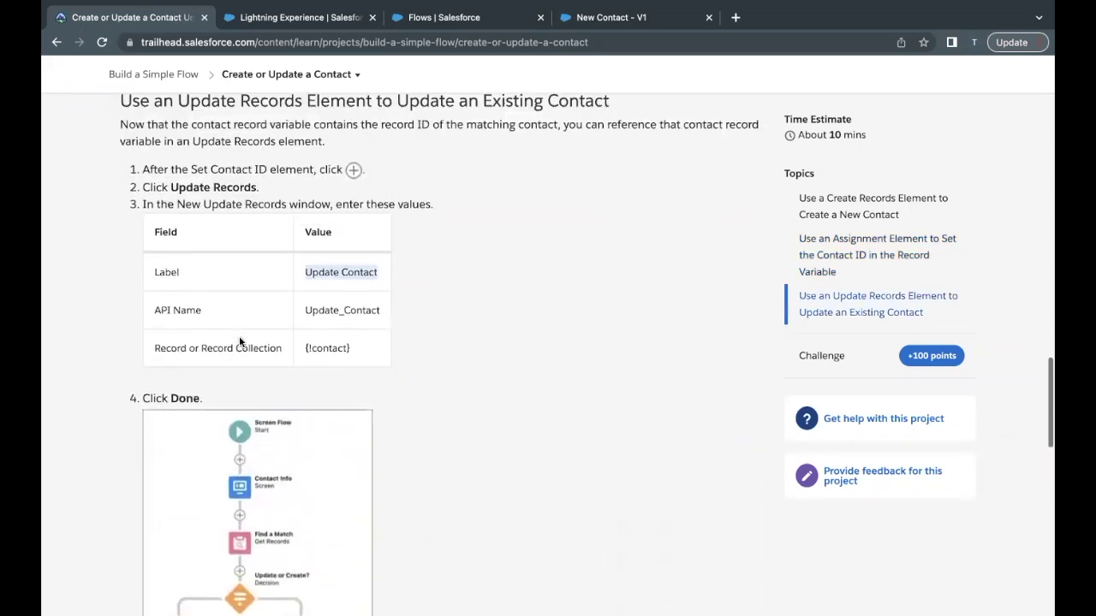
drag(306, 452, 348, 452)
click(612, 18)
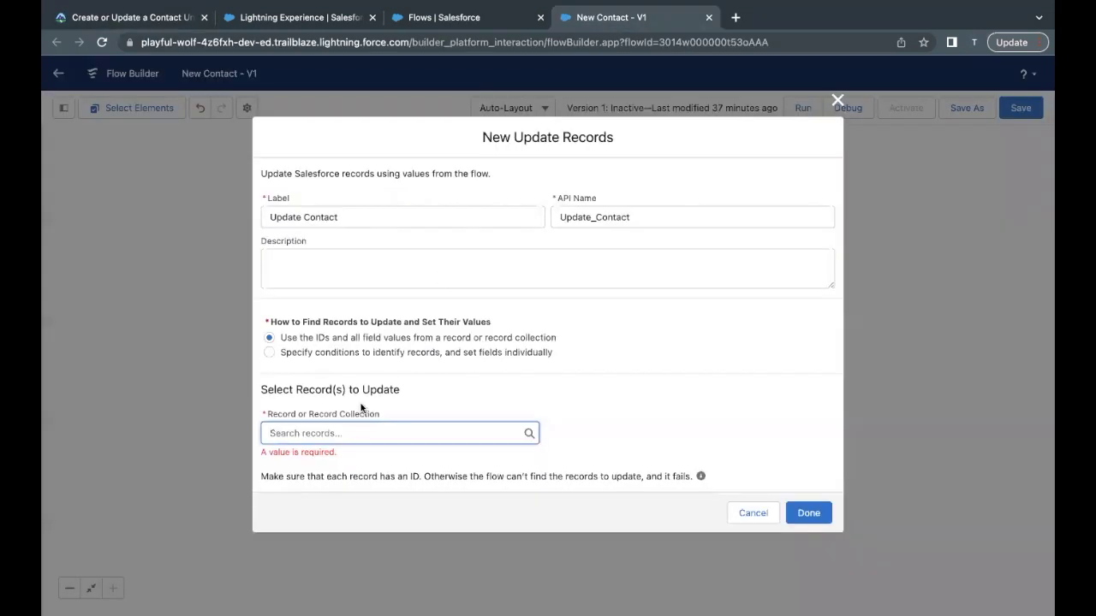
text(con)
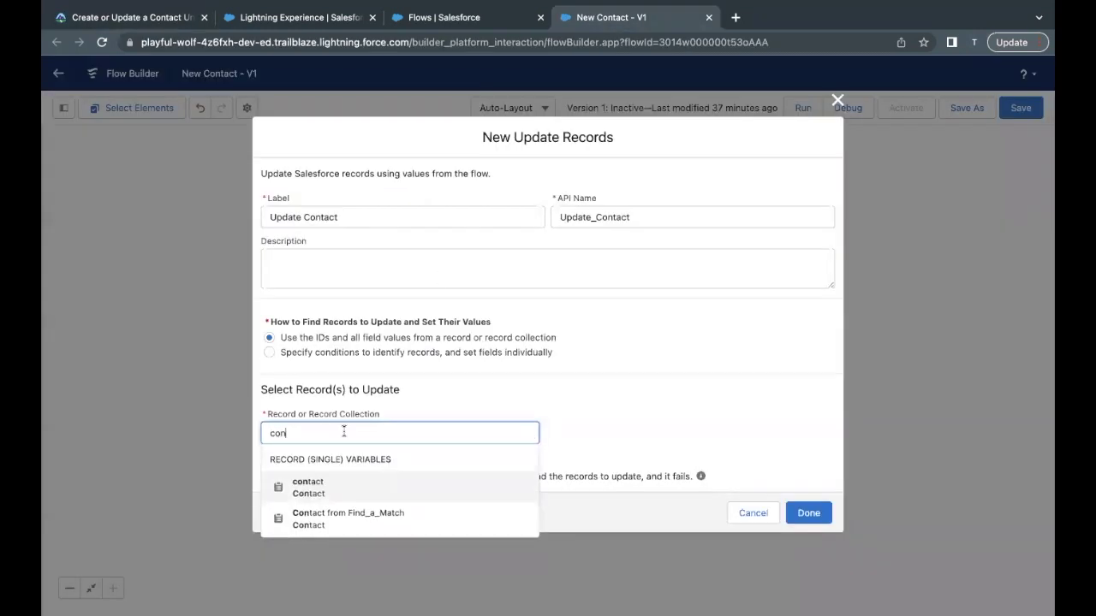
click(308, 486)
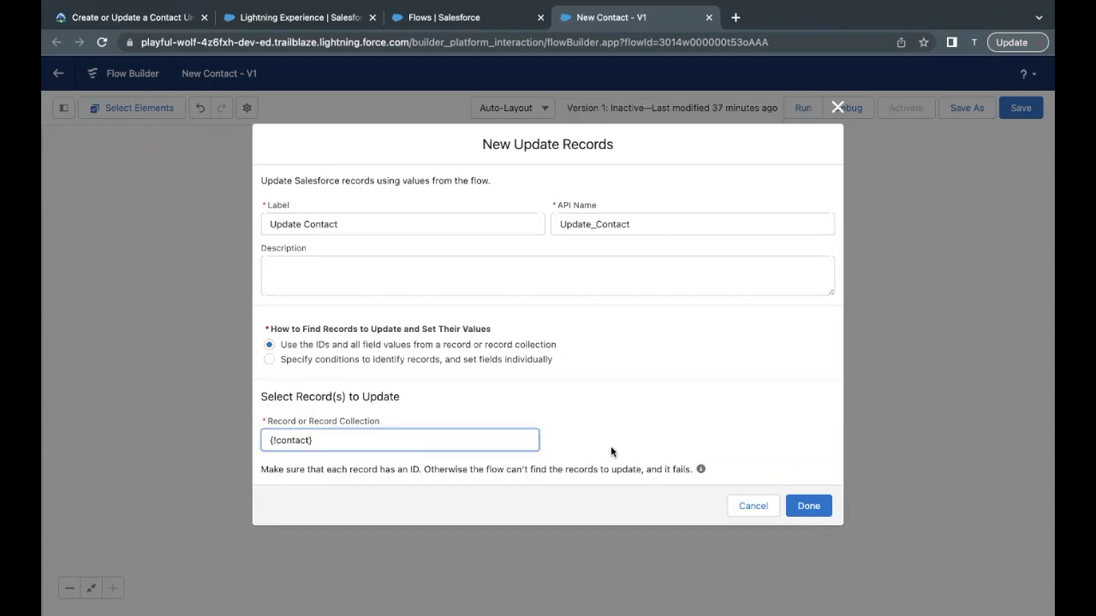
click(808, 505)
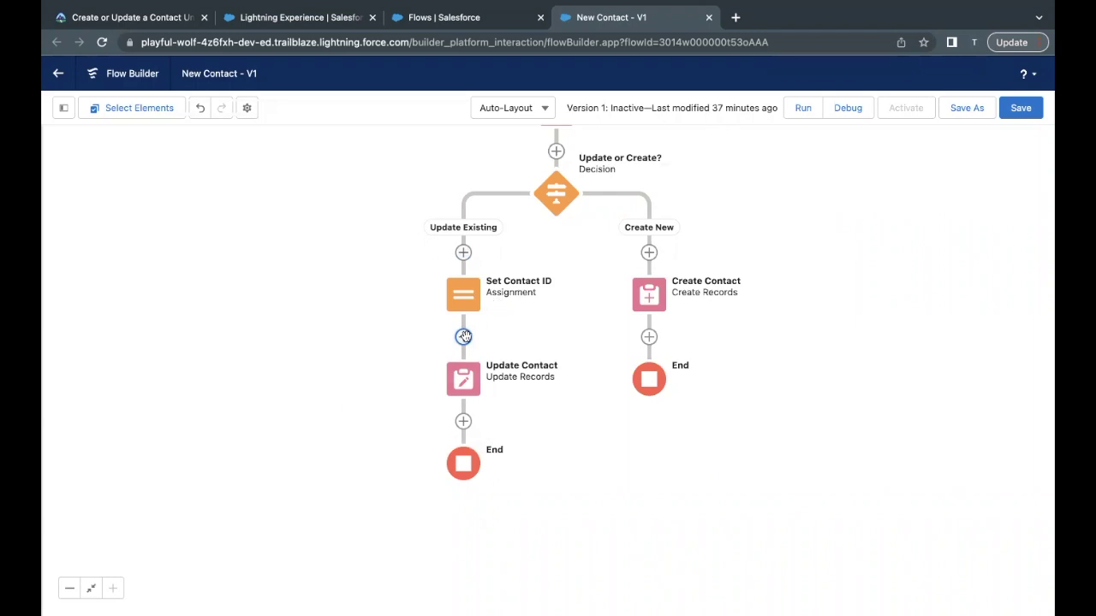
Step: Reopen the Update Contact element's settings to check them, closing without changes
click(468, 383)
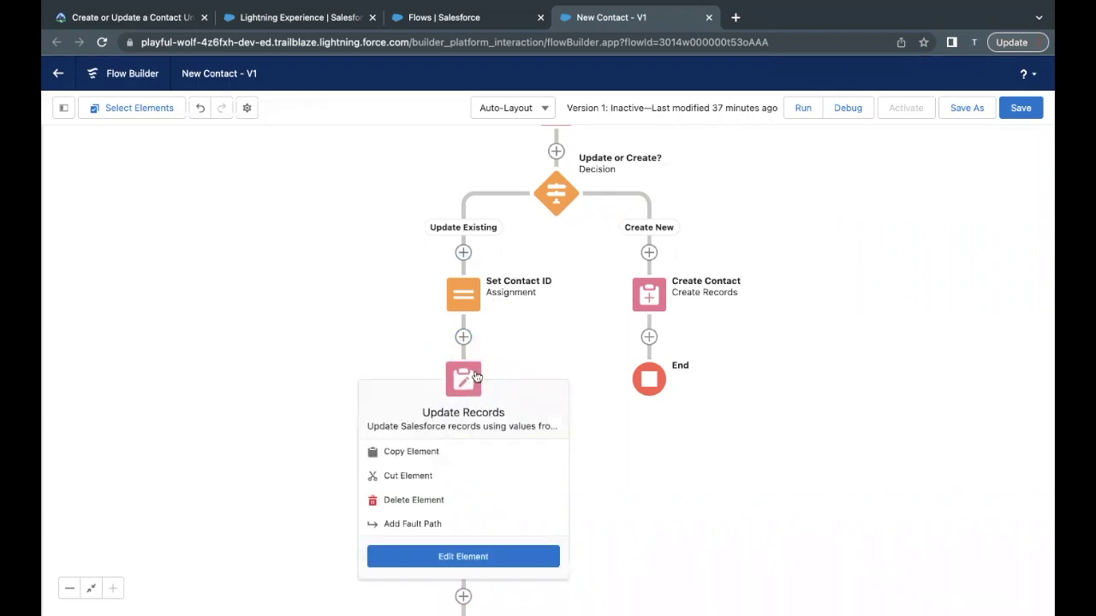
double_click(475, 375)
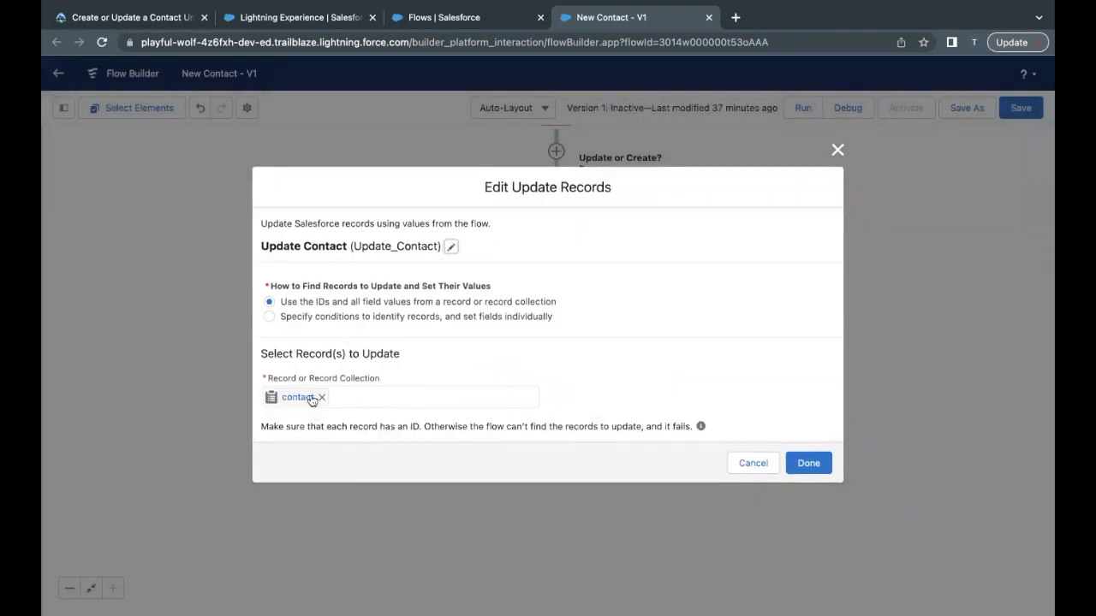
click(837, 150)
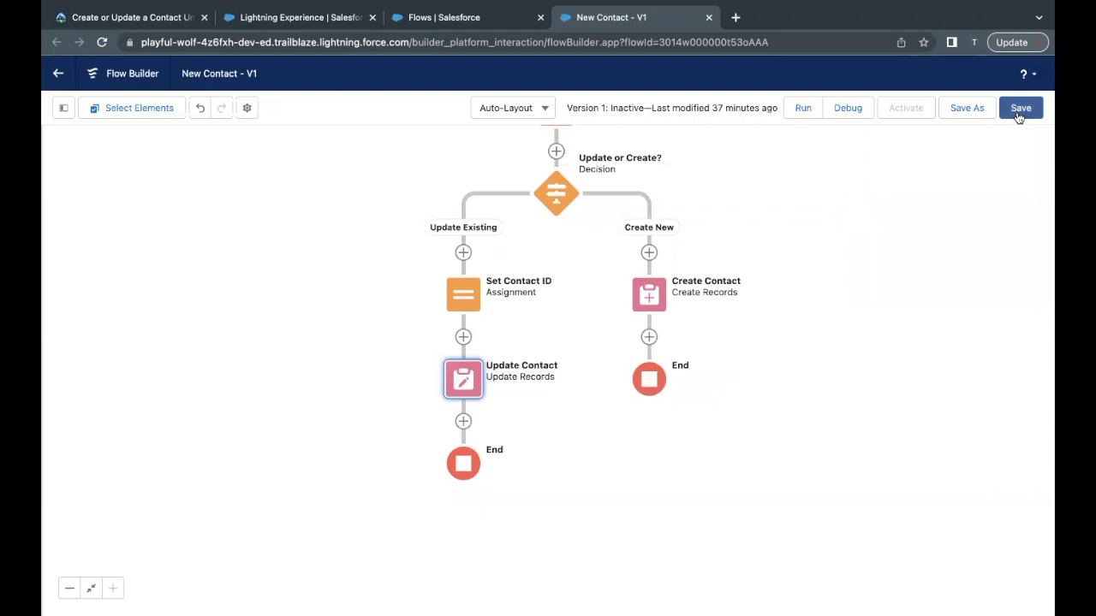
Step: Save the New Contact flow and scroll Trailhead to the Verify Step section
click(1018, 113)
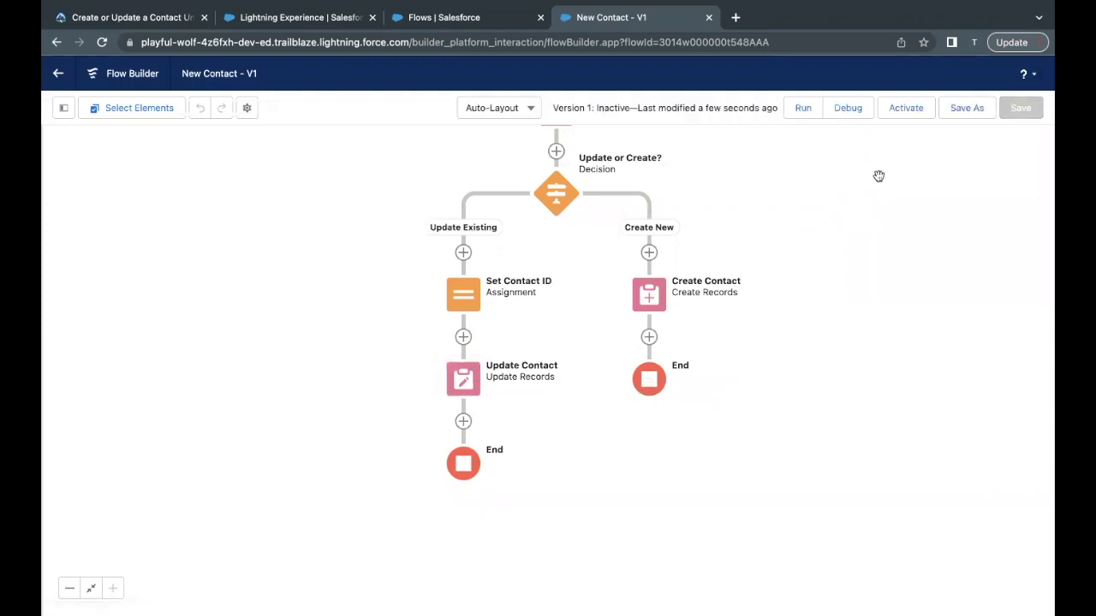
click(147, 17)
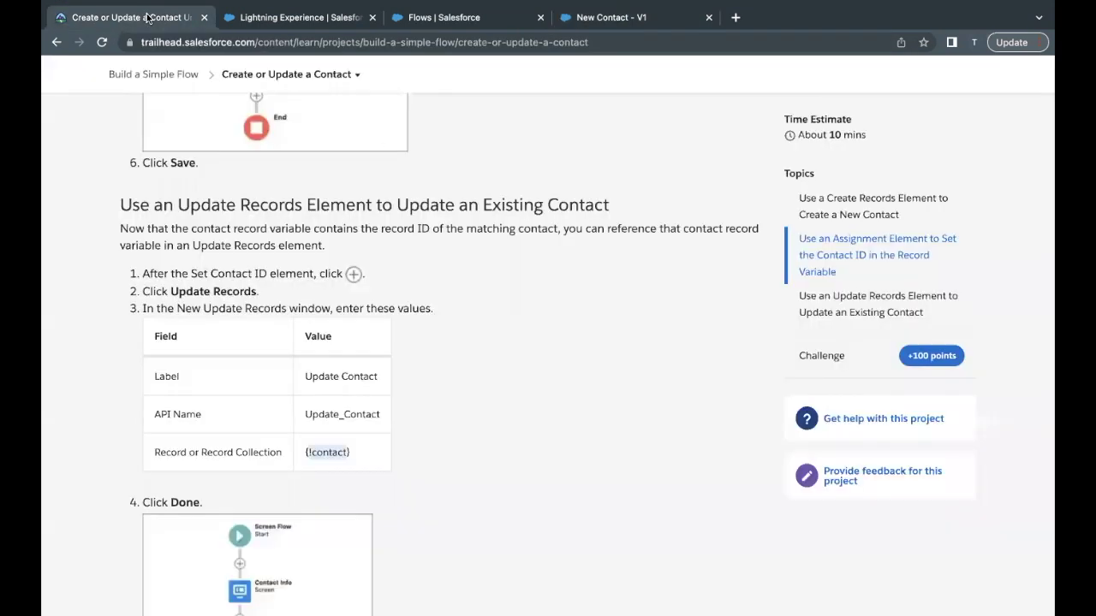
scroll(236, 364, down, 10)
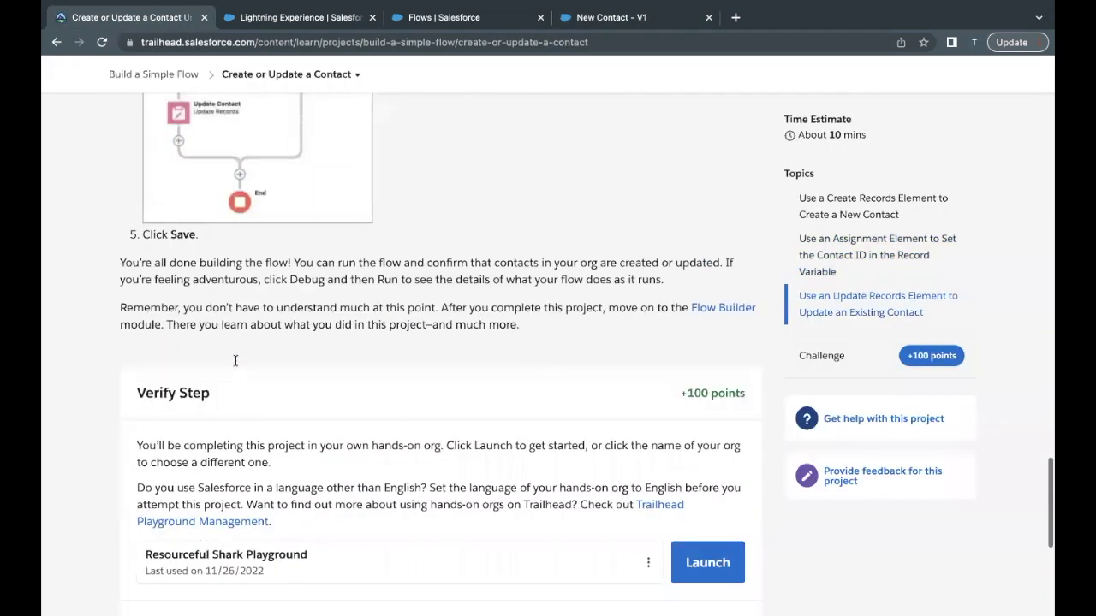
Step: Start a debug run of the saved New Contact flow from the Flow Builder toolbar
click(622, 21)
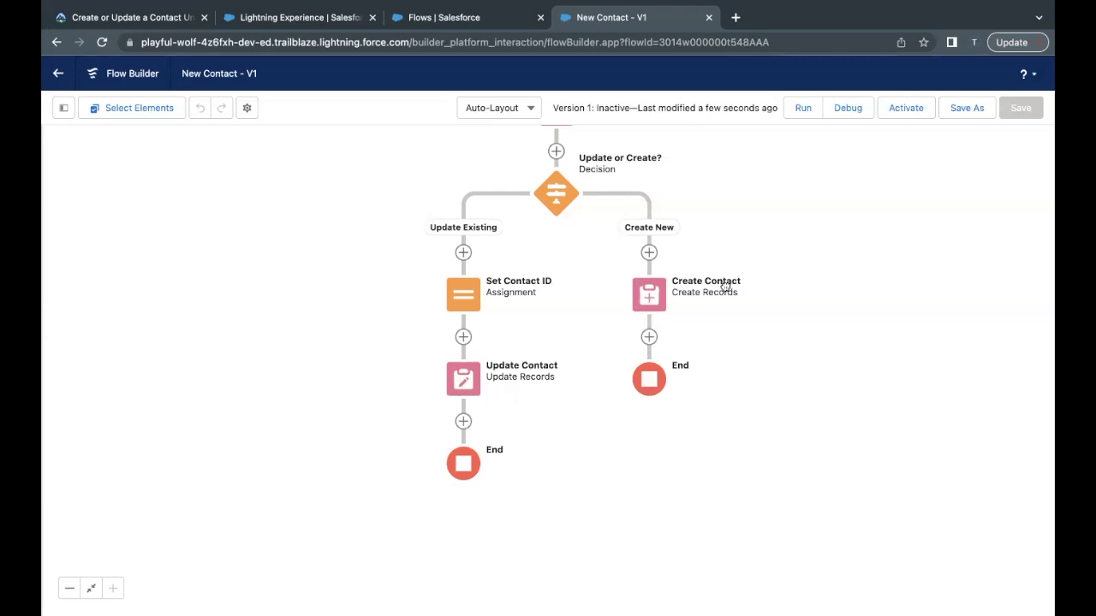
scroll(727, 284, up, 3)
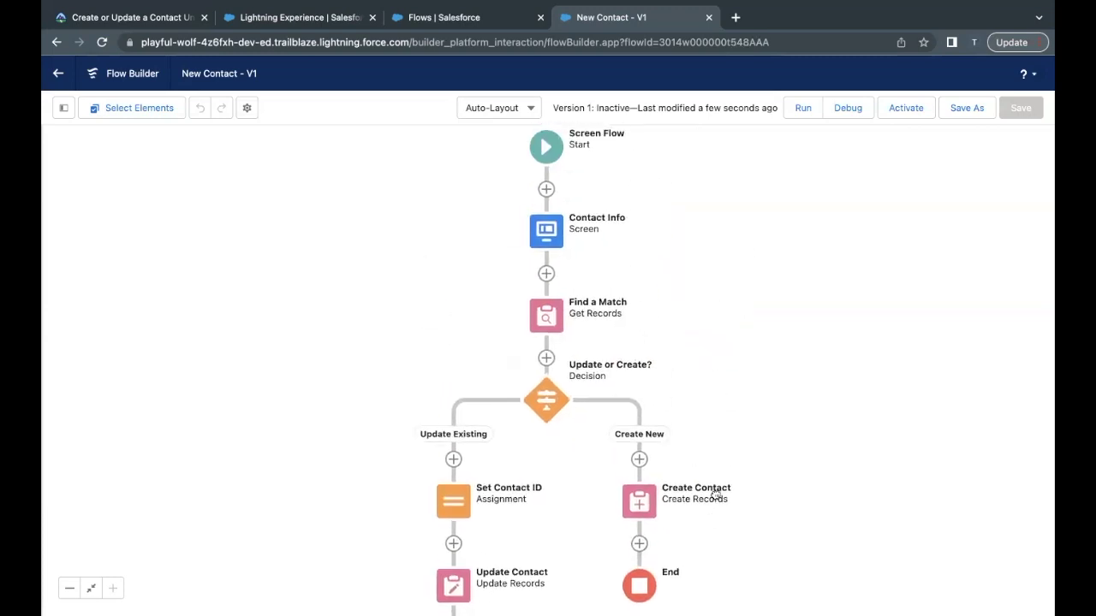
click(847, 112)
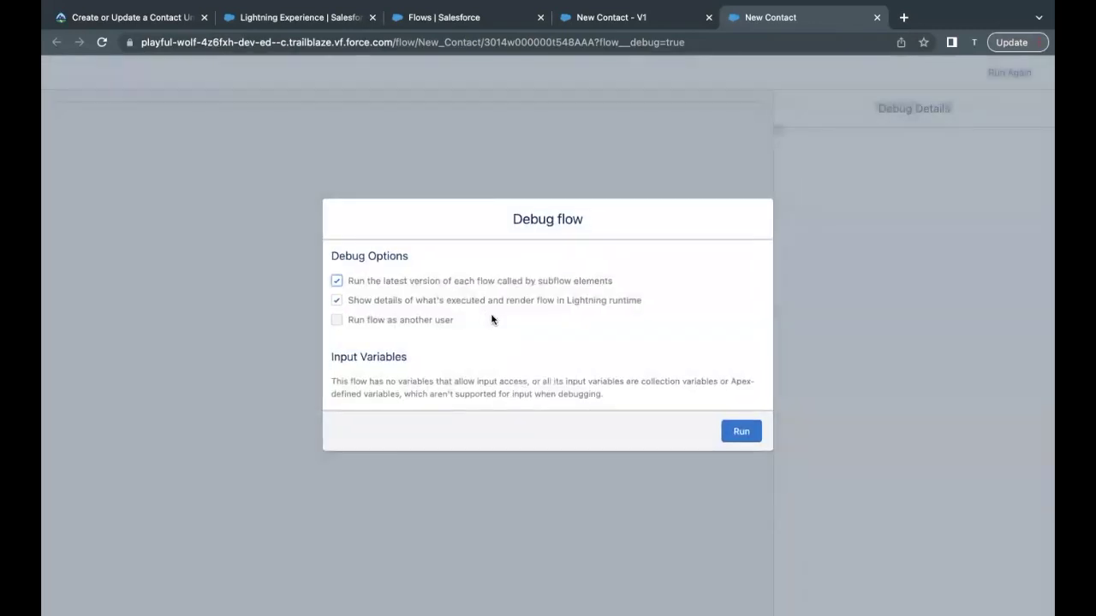
Step: Run the debug, open Contacts via App Launcher search 'cont', then return to the debug tab
click(736, 432)
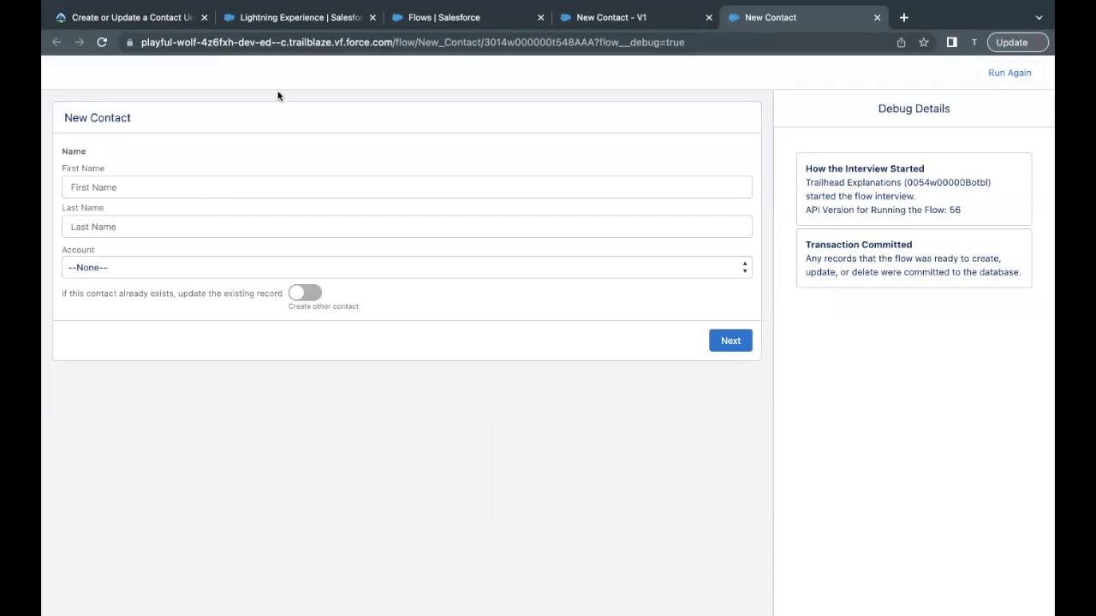
click(291, 19)
click(66, 104)
text(cont)
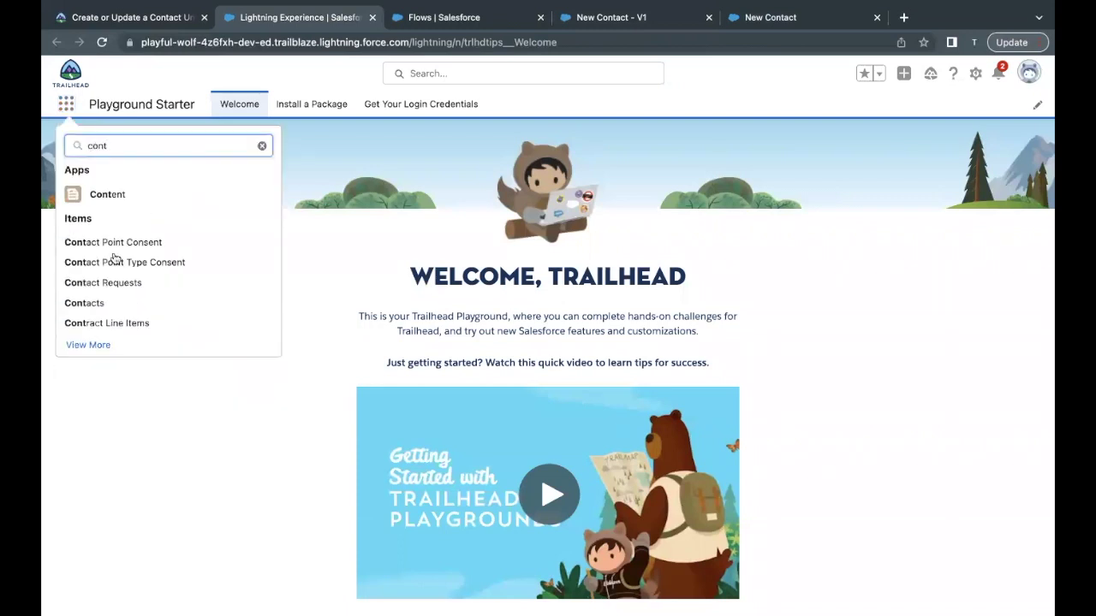
click(97, 303)
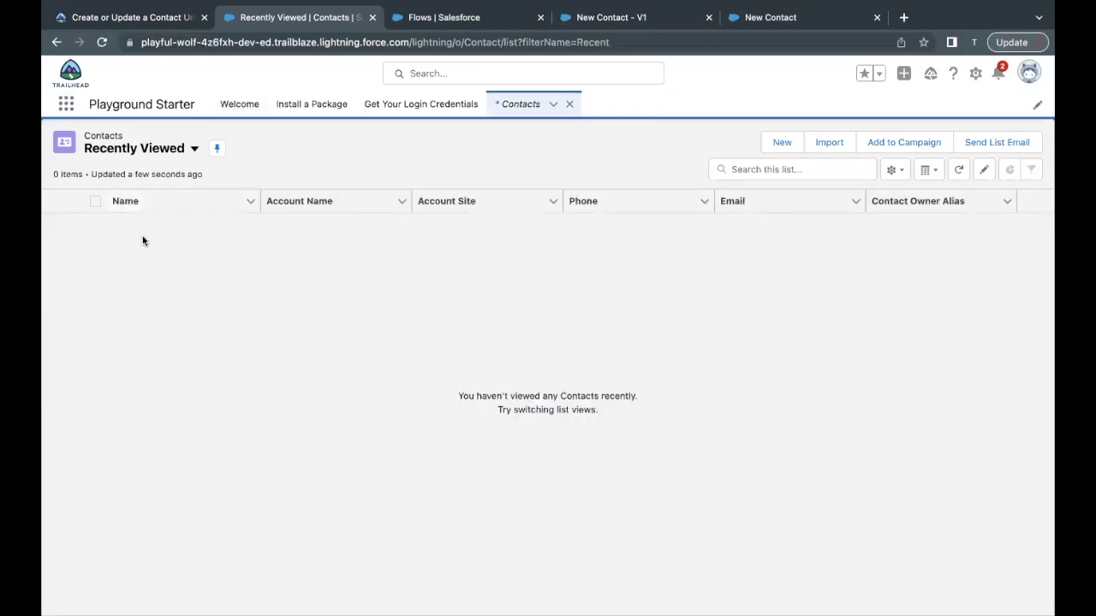
click(750, 25)
Step: Submit the debug form for contact Trailhead Exp with account Edge Communications
click(256, 195)
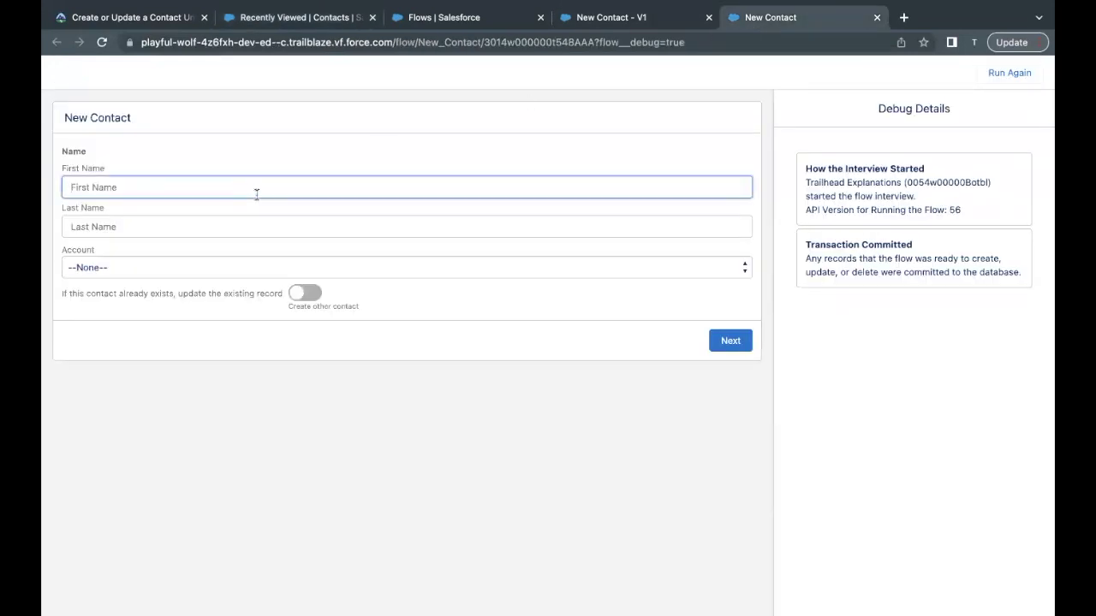
text(Trailhead)
click(71, 227)
text(Exp)
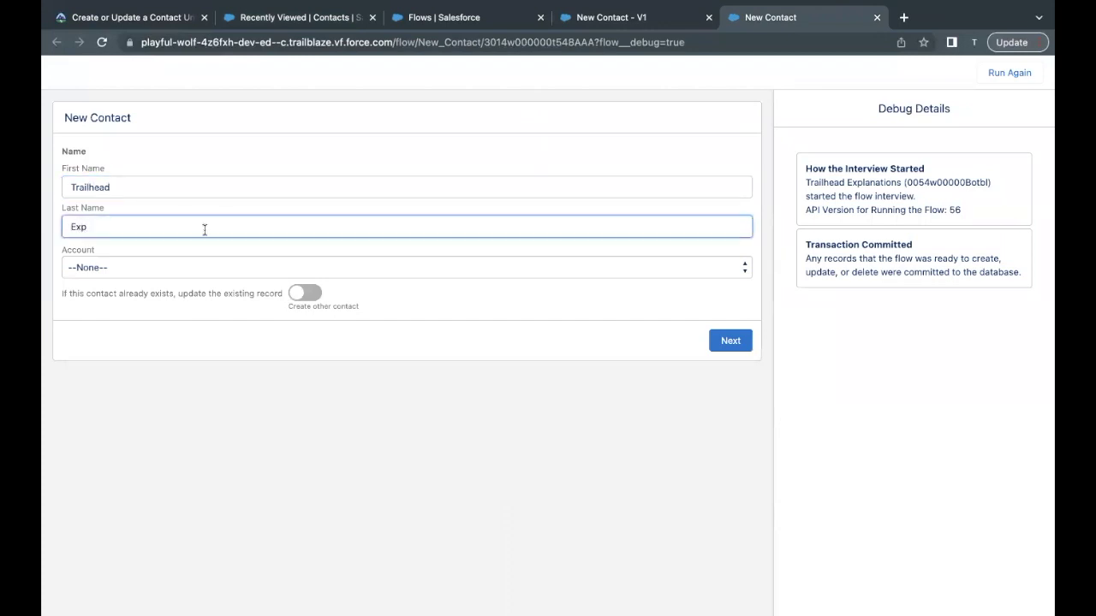
click(169, 267)
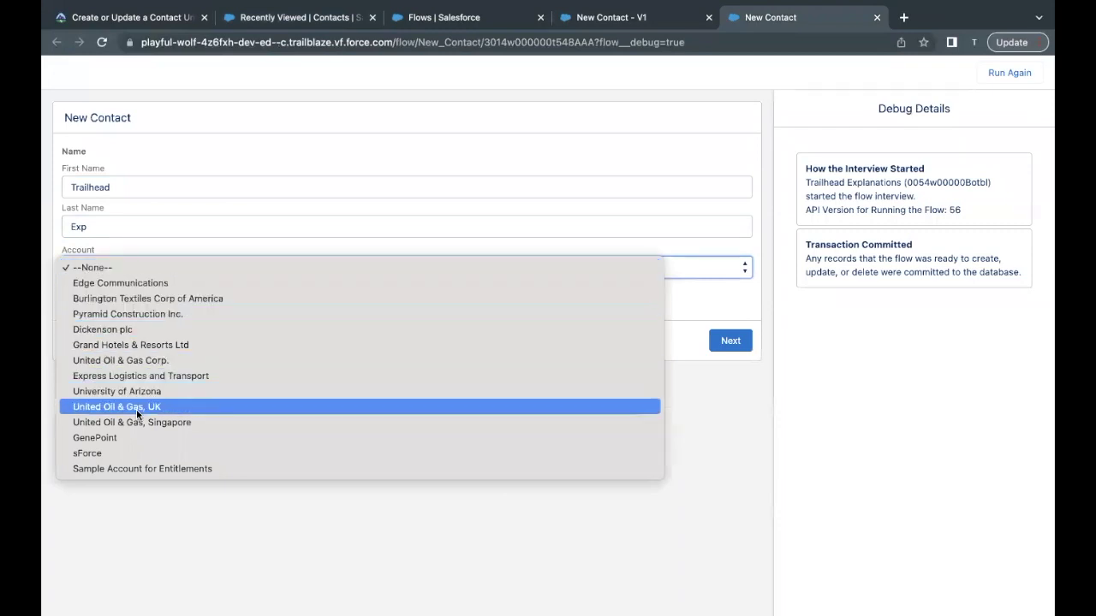
click(129, 283)
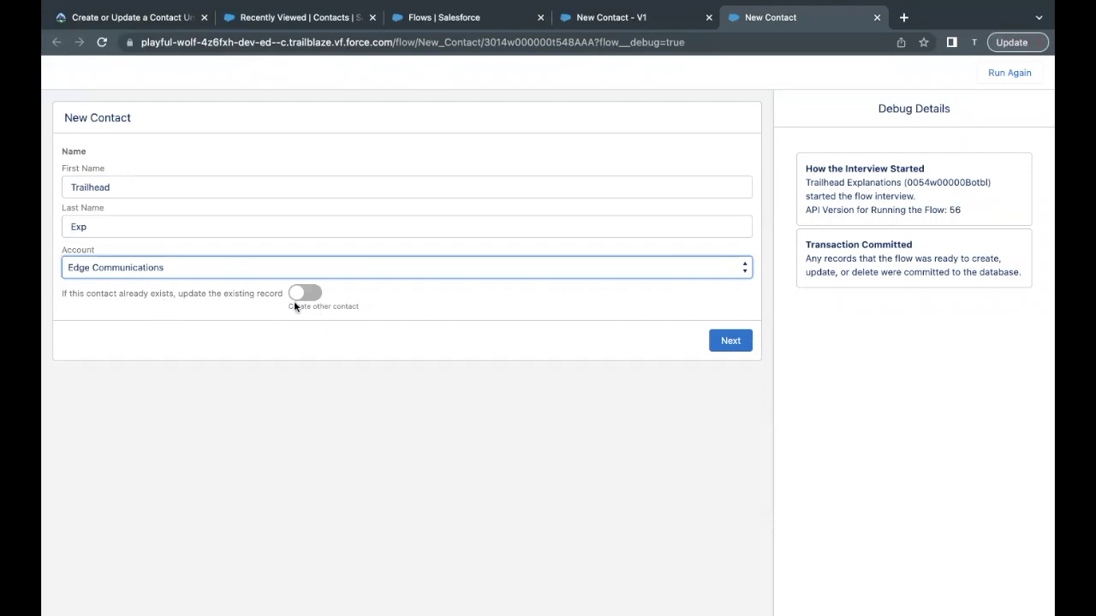
click(730, 341)
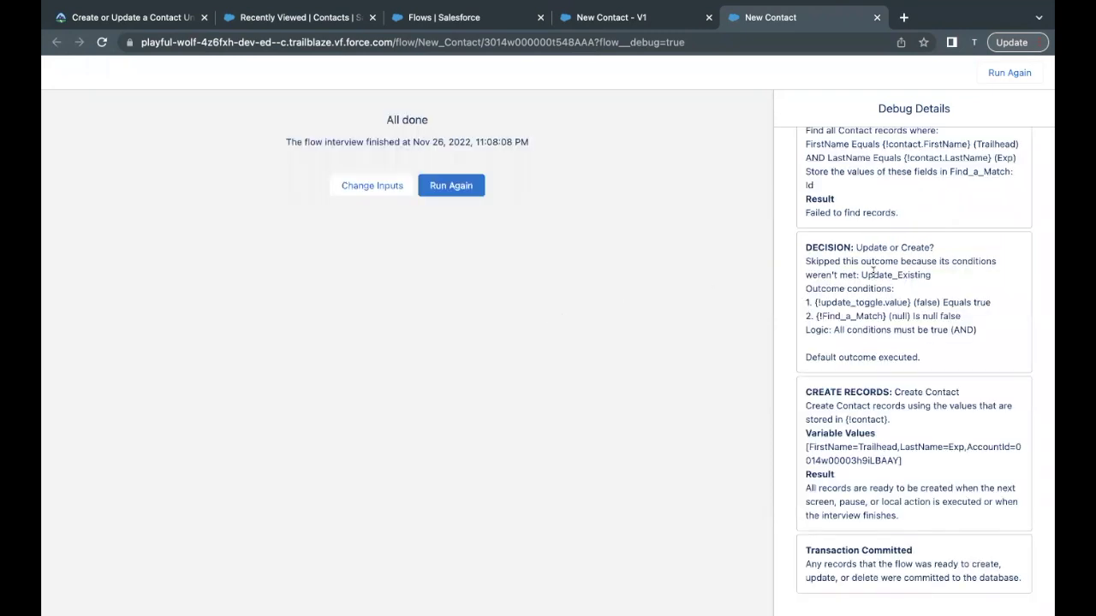
Step: Review the Create Contact step's FirstName, LastName and AccountId values, then go to the Contacts tab
scroll(873, 271, up, 1)
scroll(874, 271, down, 1)
drag(803, 488, 929, 485)
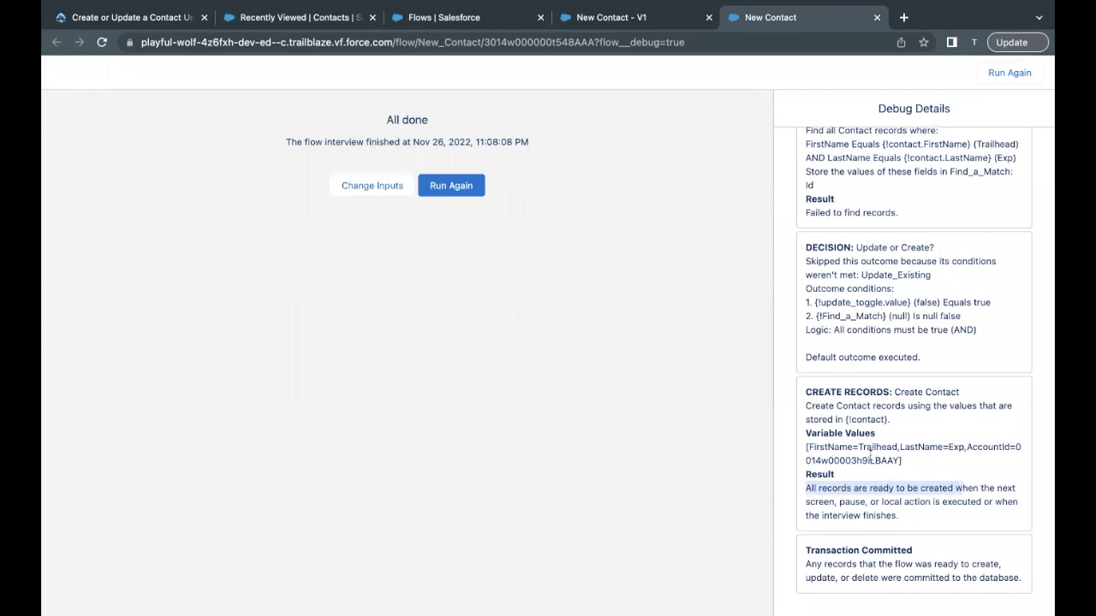
drag(805, 407, 940, 463)
double_click(866, 419)
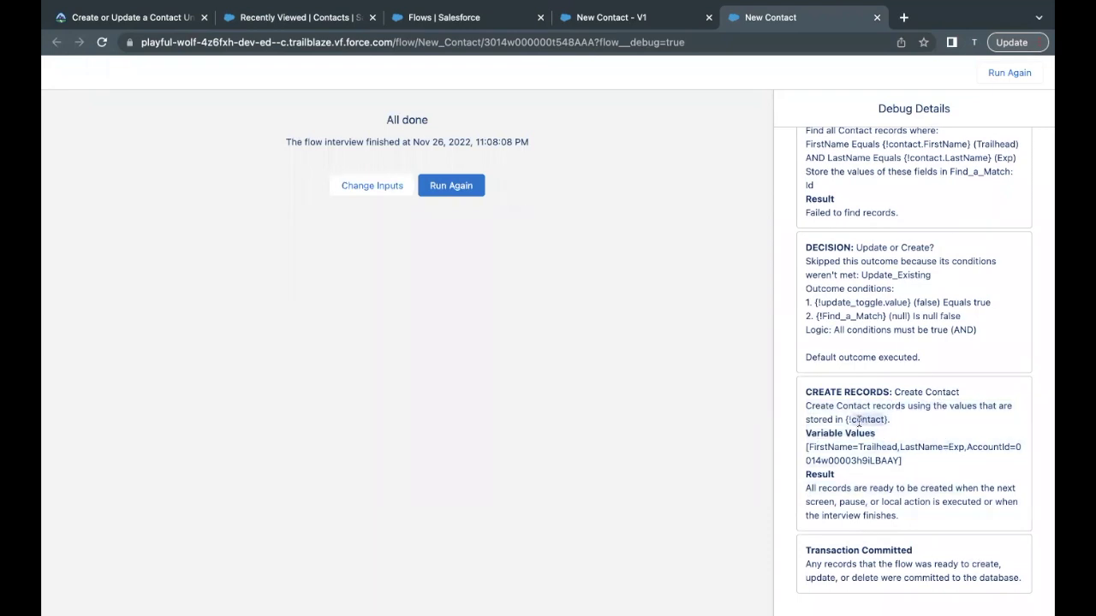
double_click(823, 447)
double_click(921, 445)
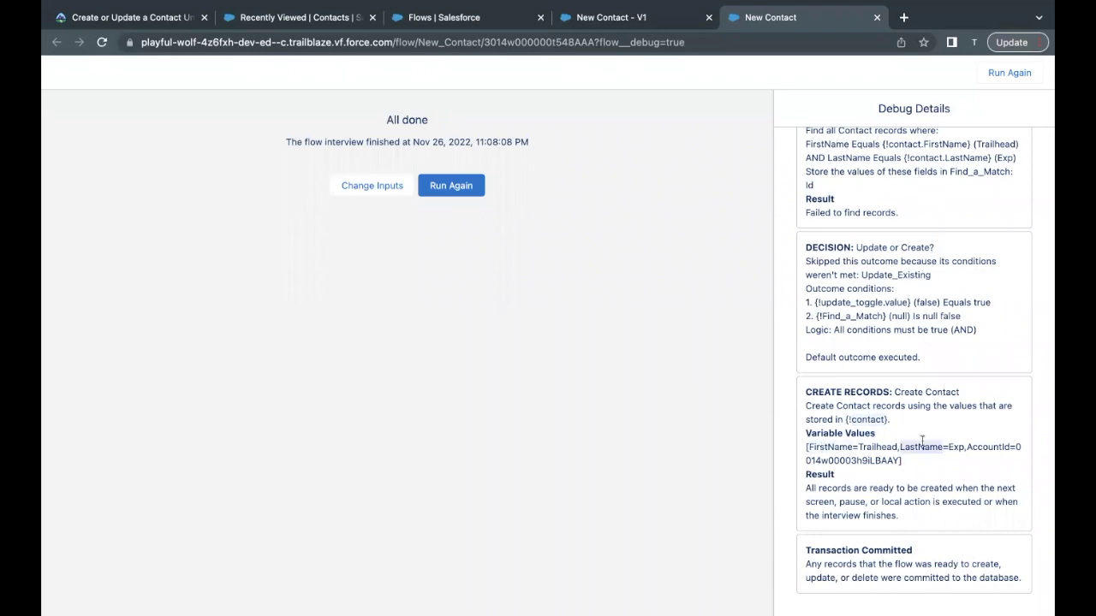
double_click(986, 441)
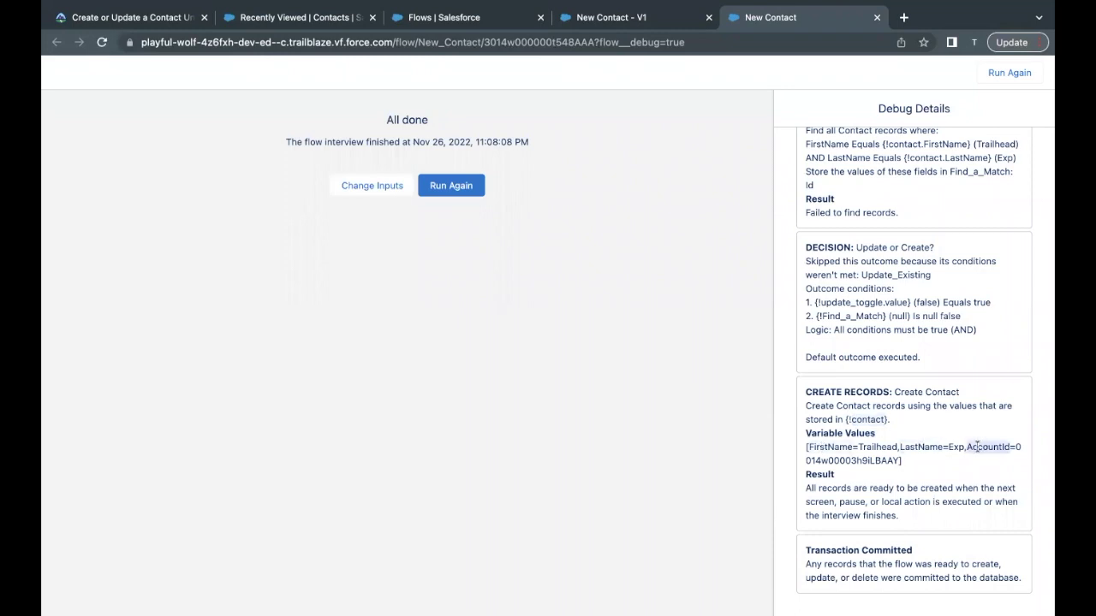
drag(903, 461, 816, 456)
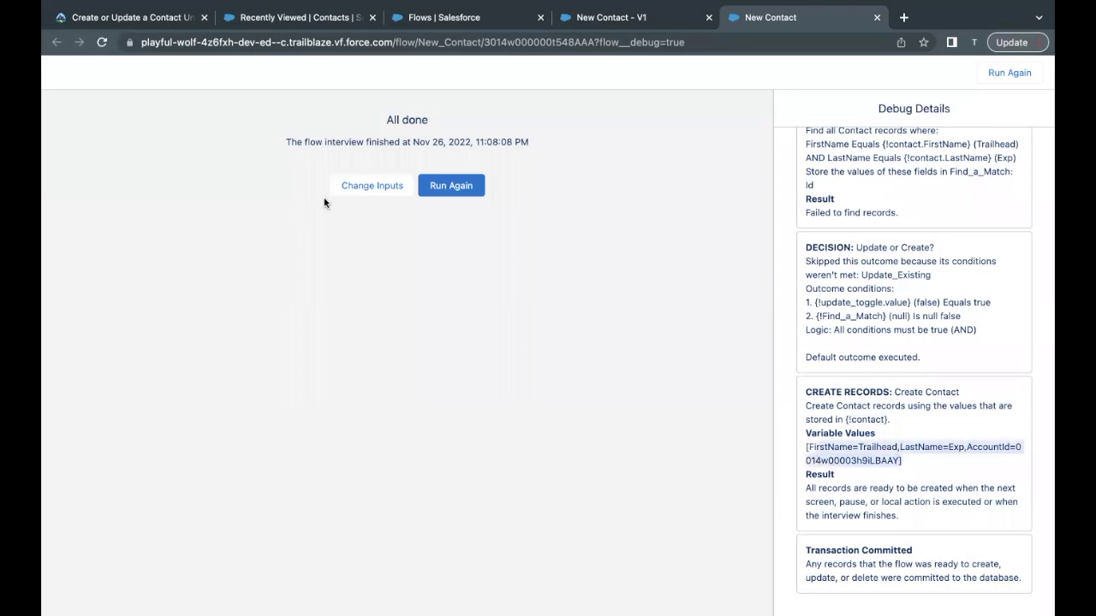
click(243, 17)
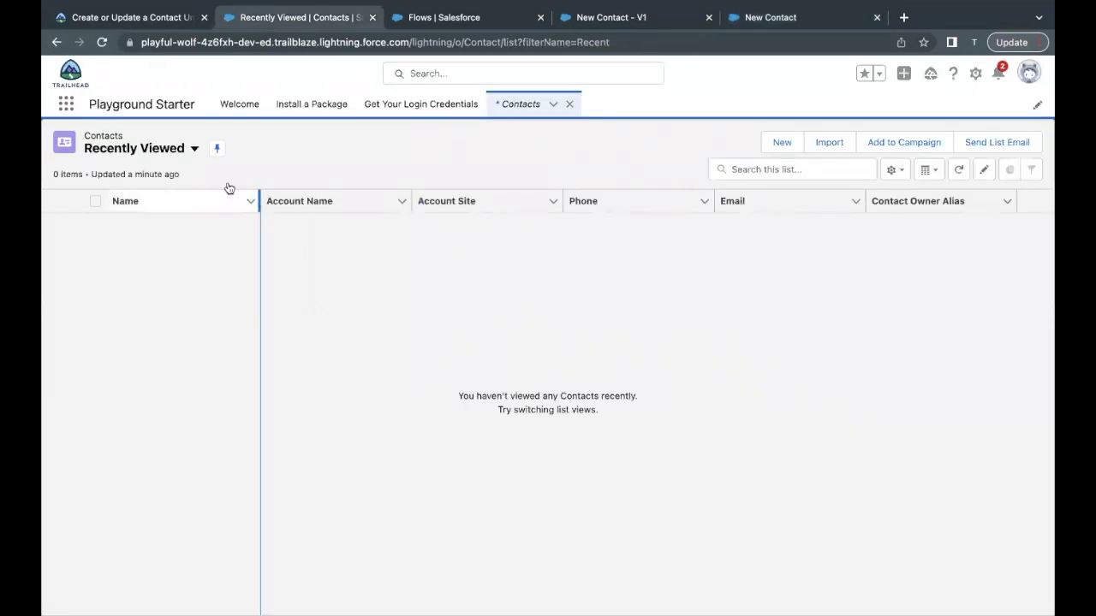
Step: Refresh the Contacts list to confirm Trailhead Exp under Edge Communications, then return to the debug tab
click(958, 171)
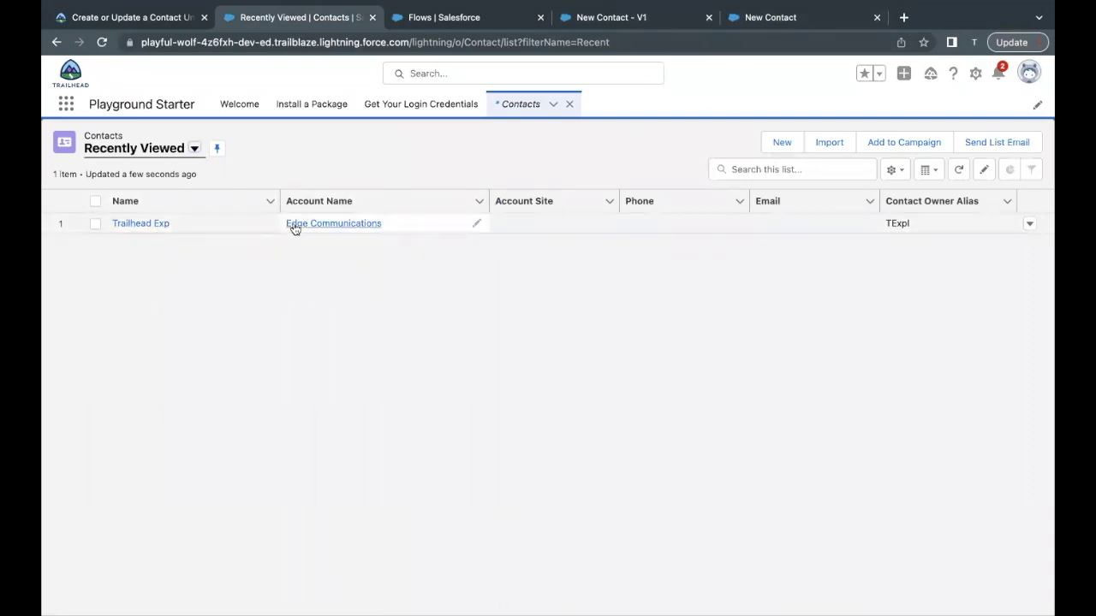
click(773, 17)
Step: Run again for Trailhead Exp with account Burlington Textiles Corp of America and update-existing on
click(444, 185)
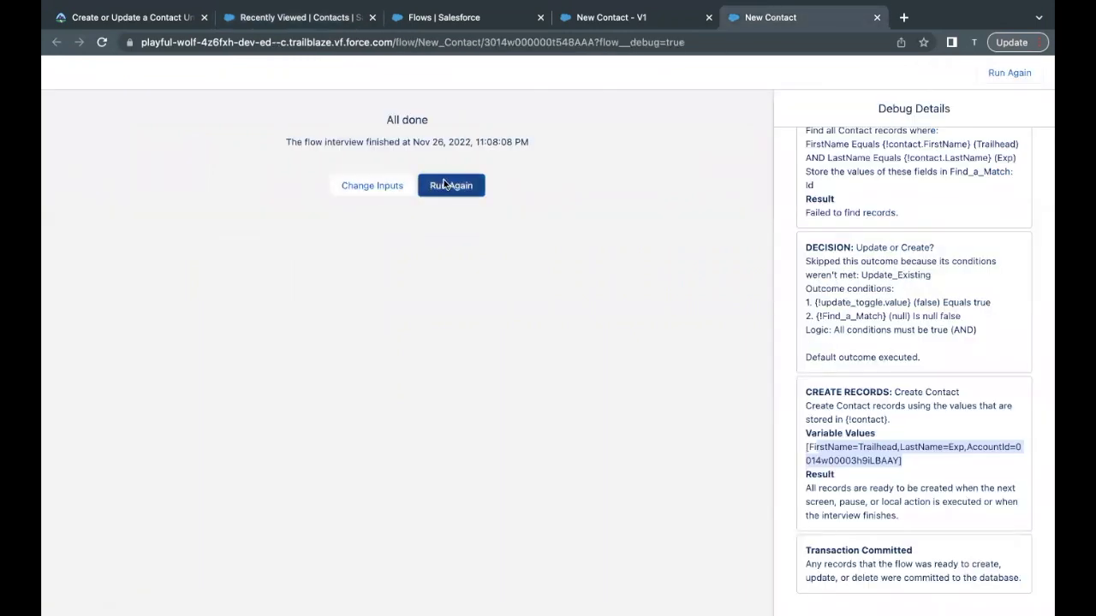
click(250, 192)
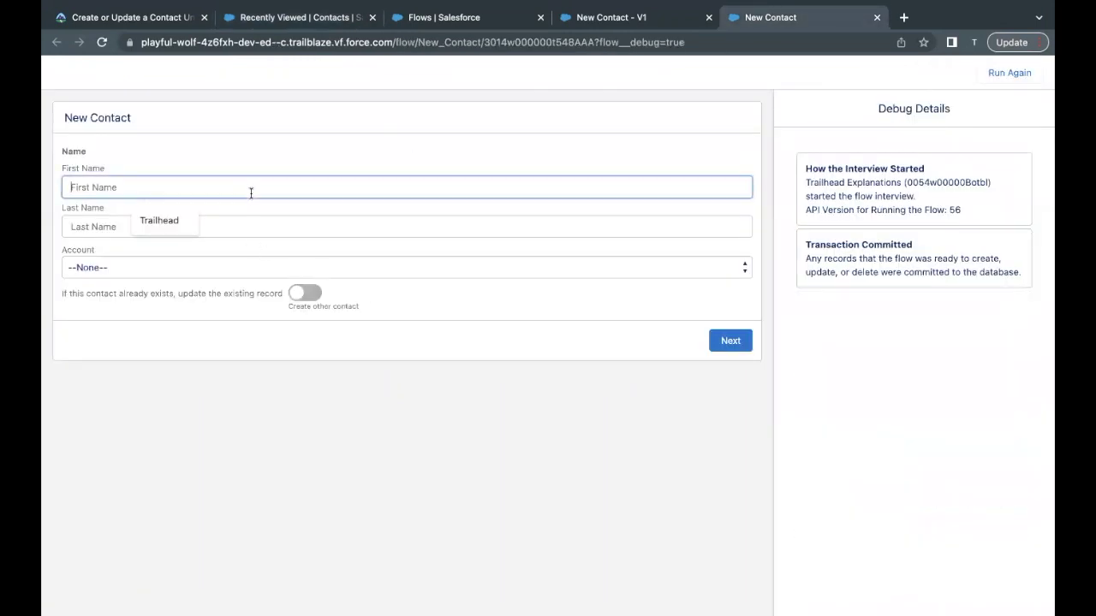
click(176, 218)
click(158, 229)
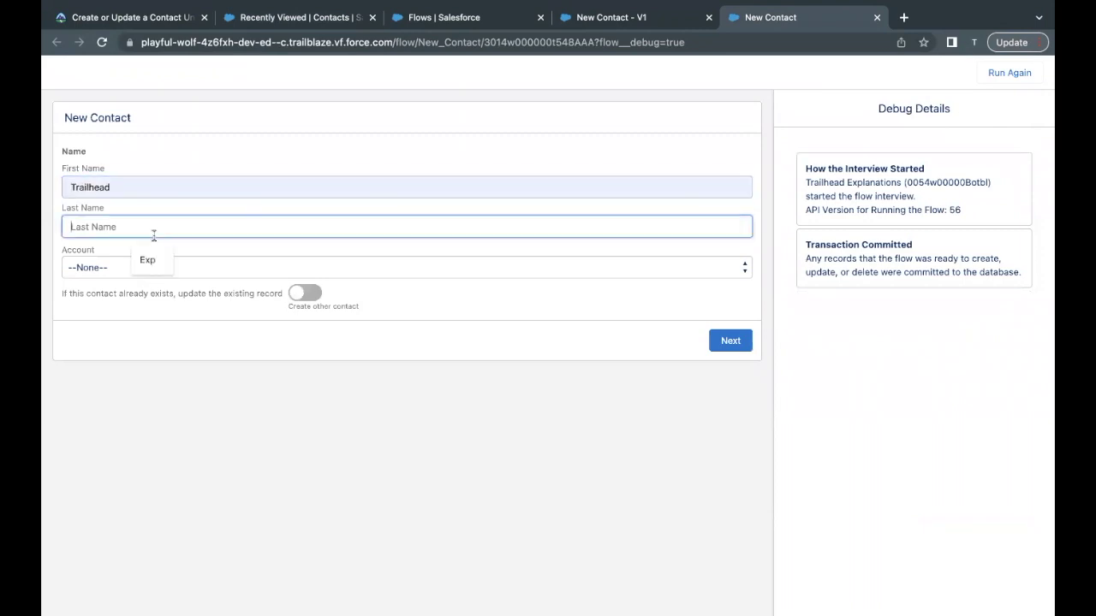
click(155, 263)
click(138, 275)
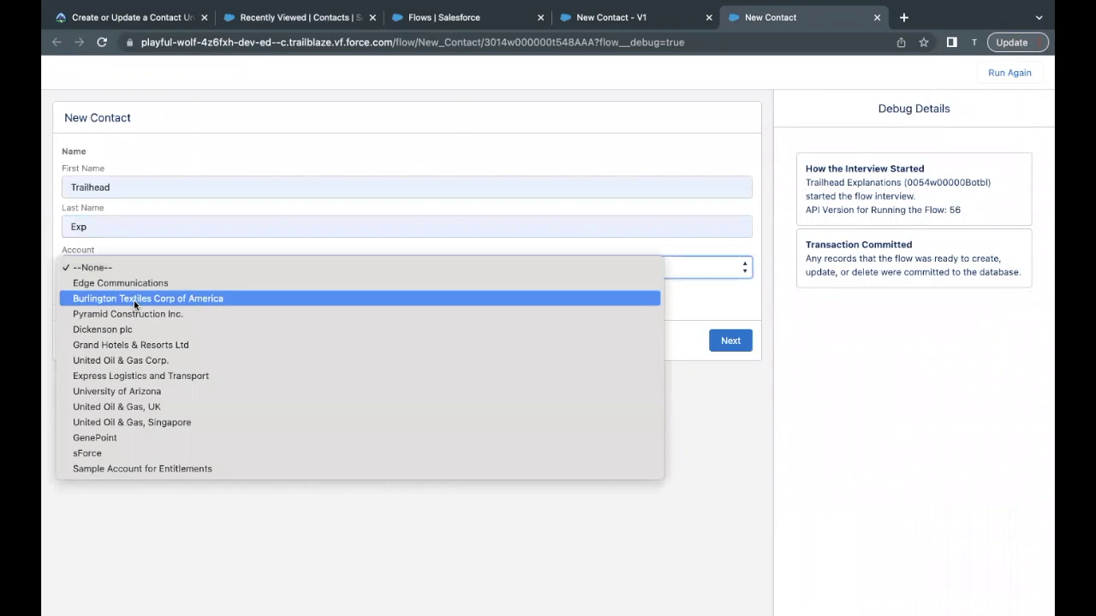
click(134, 301)
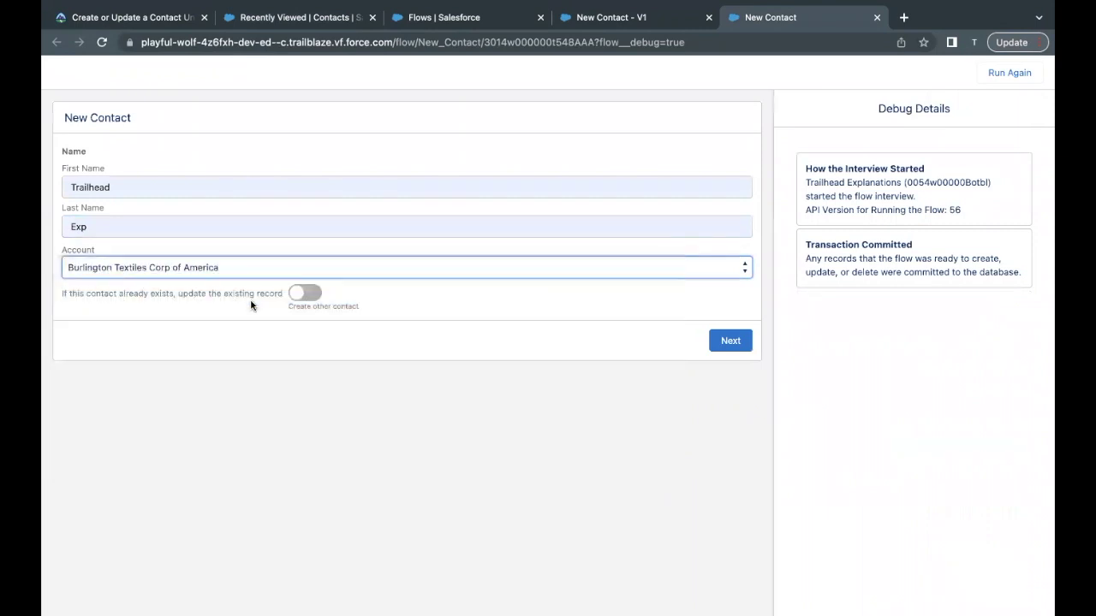
click(313, 295)
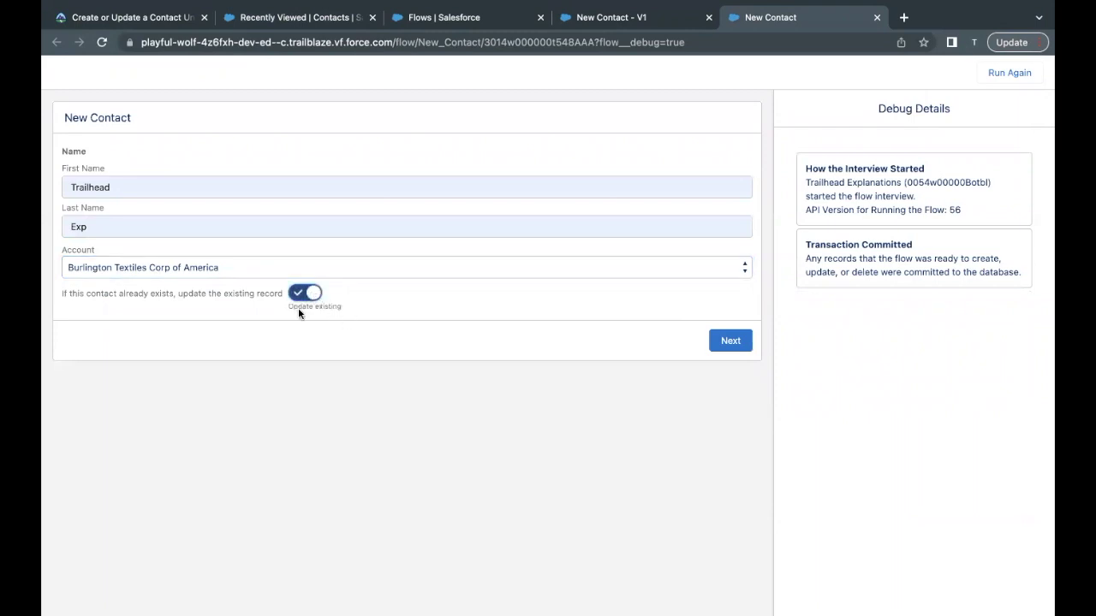
click(329, 314)
click(329, 313)
click(717, 342)
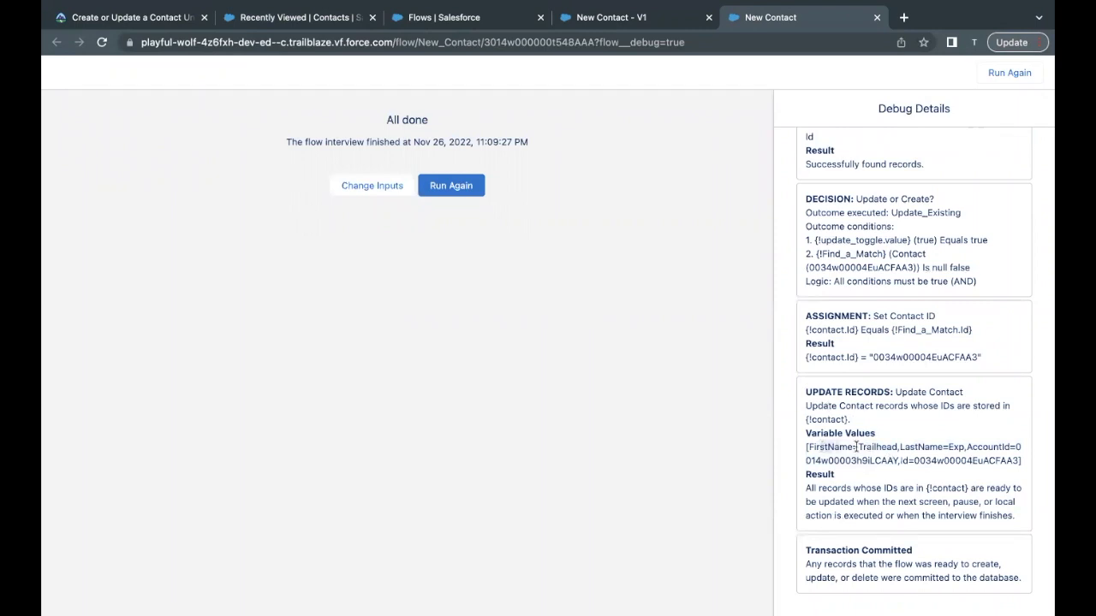
Step: Check the Update Contact step's LastName, new AccountId and record ID, then switch to Contacts
drag(900, 446, 975, 445)
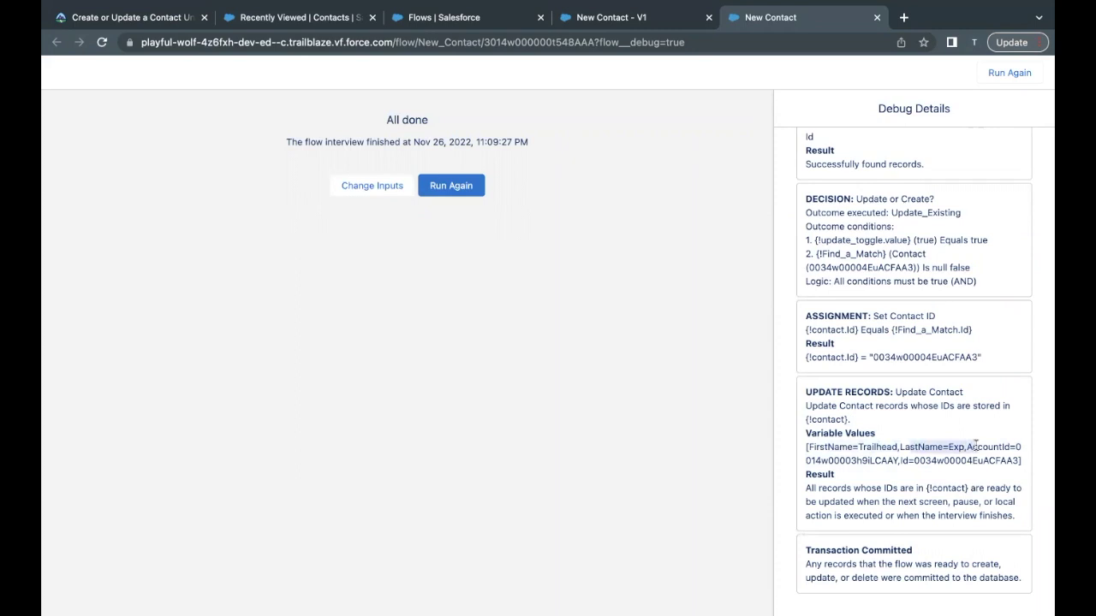
double_click(981, 446)
click(896, 464)
drag(897, 464, 819, 462)
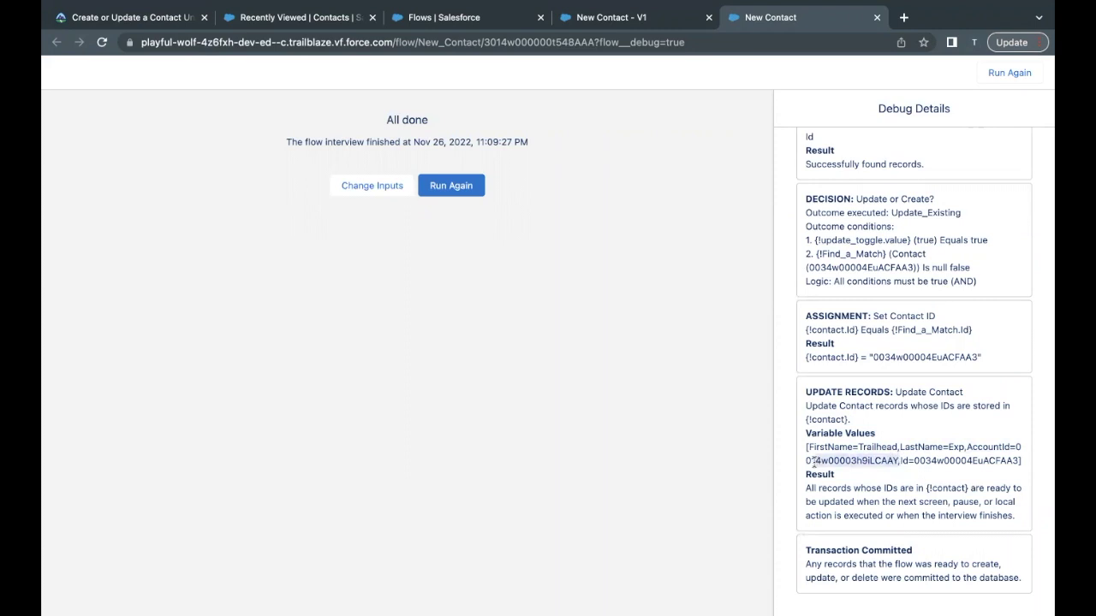
double_click(941, 458)
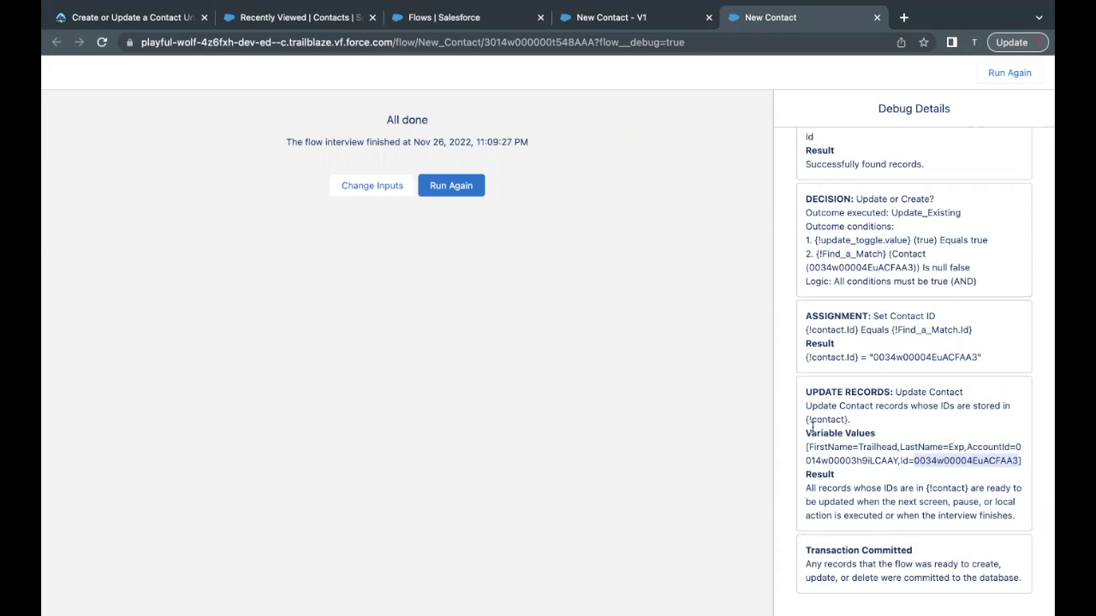
click(293, 18)
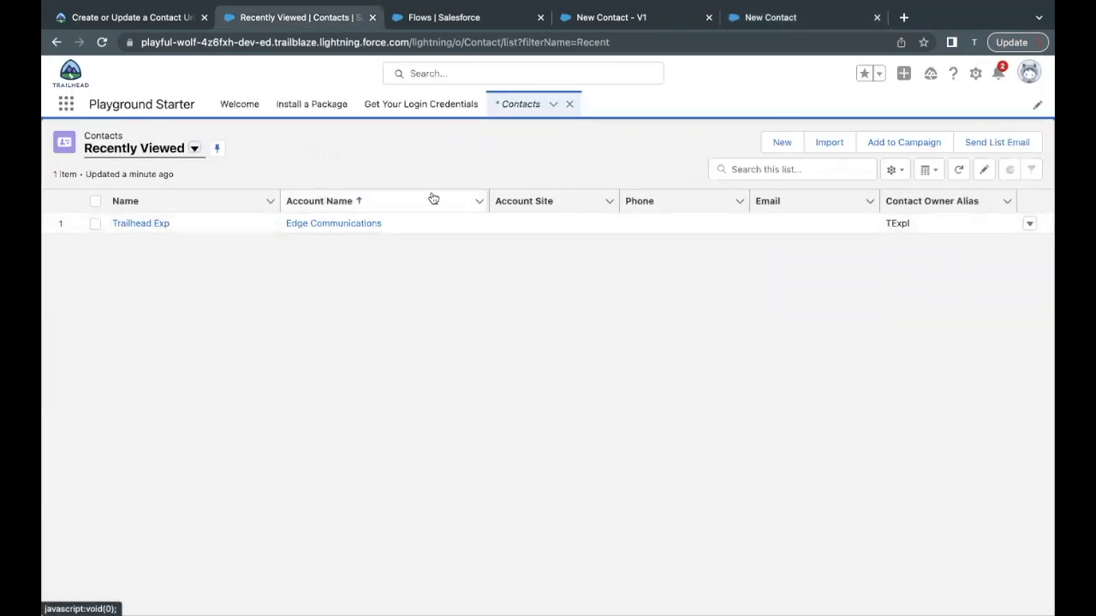
click(957, 168)
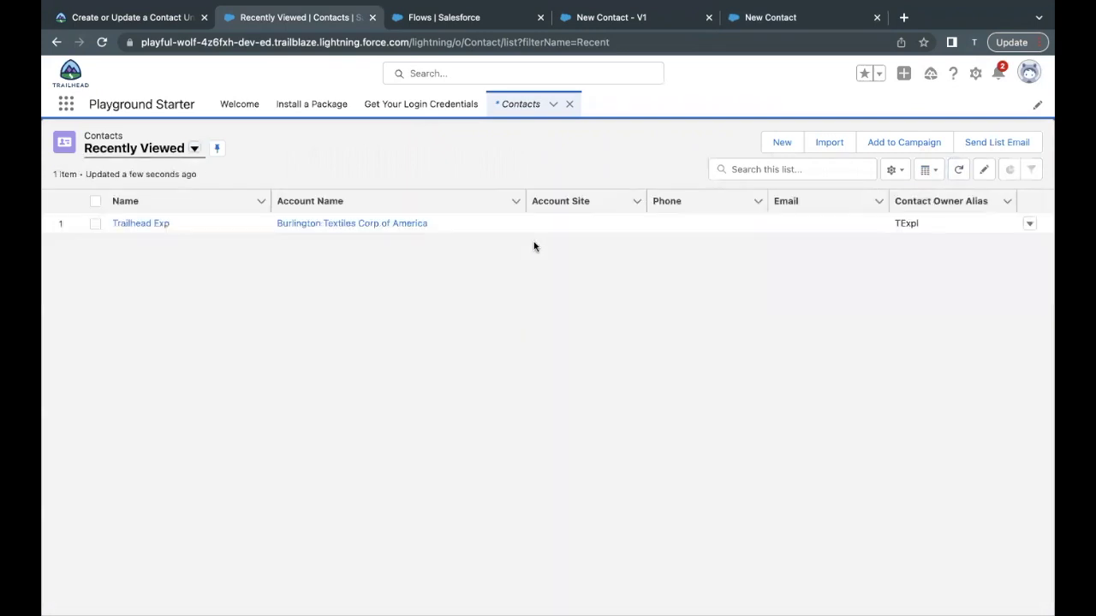
drag(273, 225, 421, 236)
click(420, 263)
click(777, 18)
click(450, 186)
Step: On the Trailhead project page, verify the step to earn 100 points
click(145, 20)
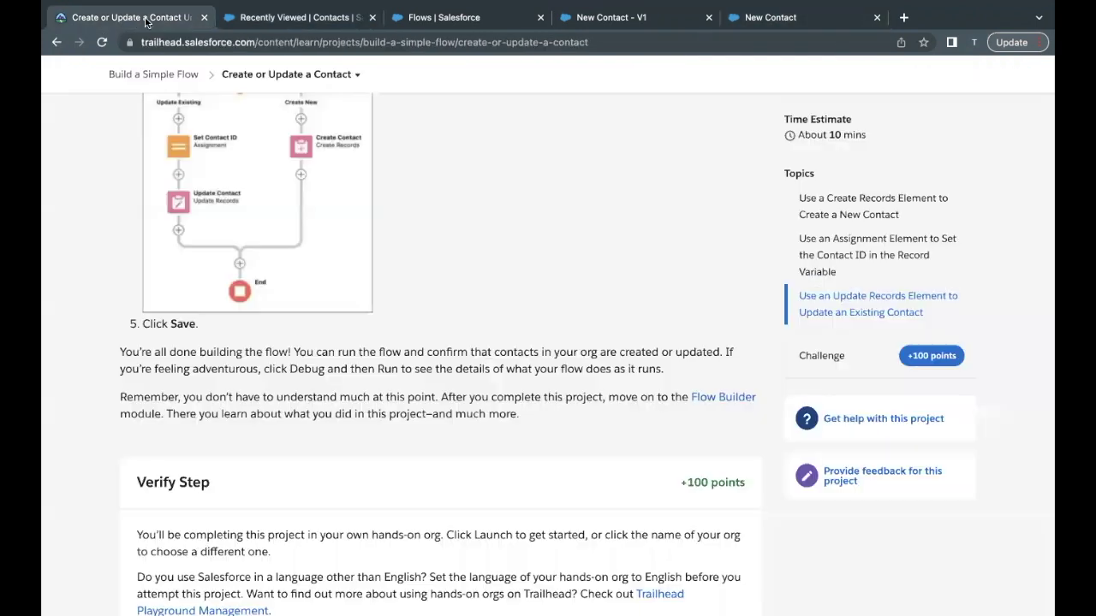
scroll(278, 311, down, 4)
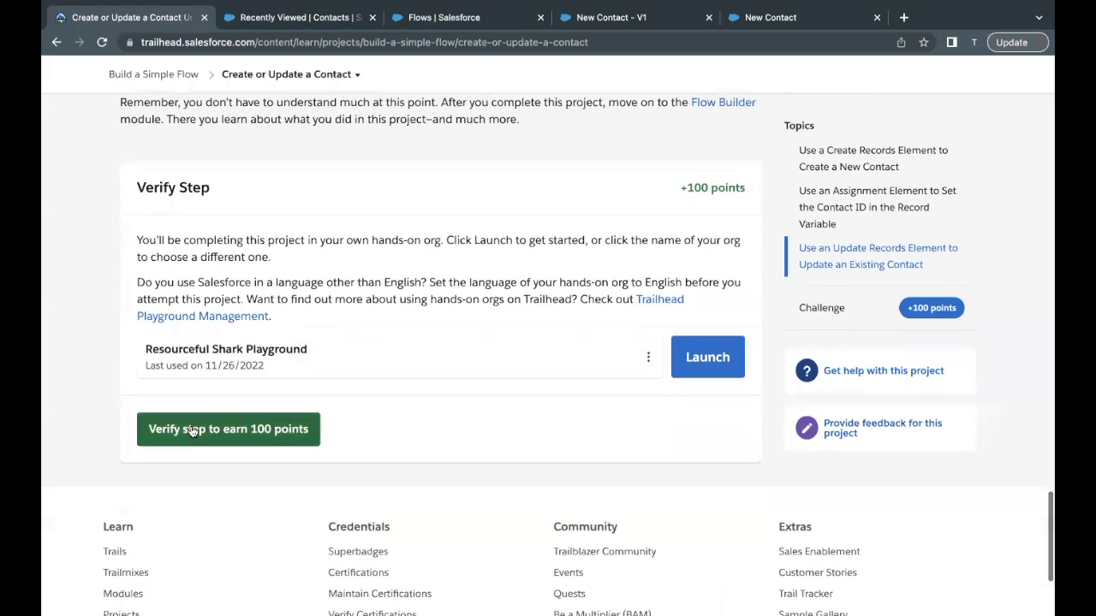
click(244, 438)
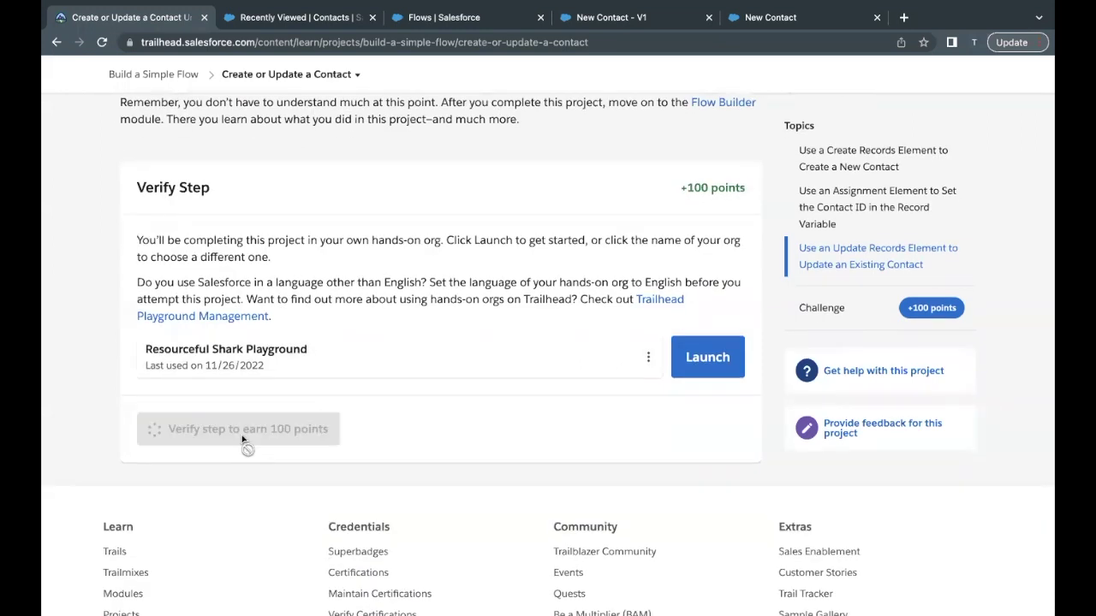